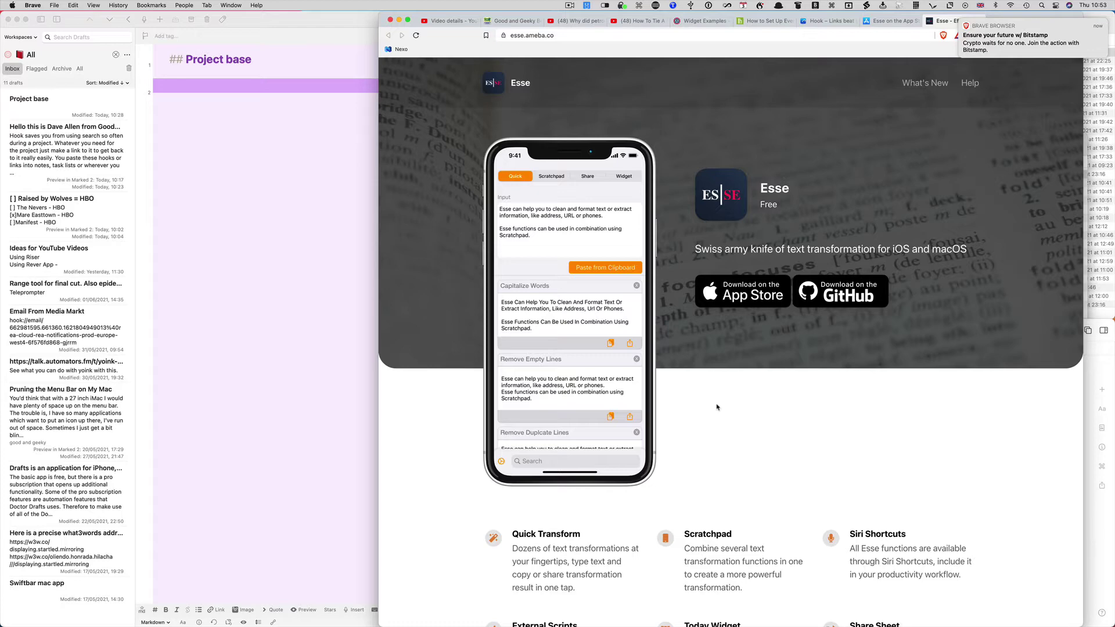
# Copy the Esse website's link with Hook and hook it to the Esse page on the App Store.
pyautogui.press('super+shift+space')
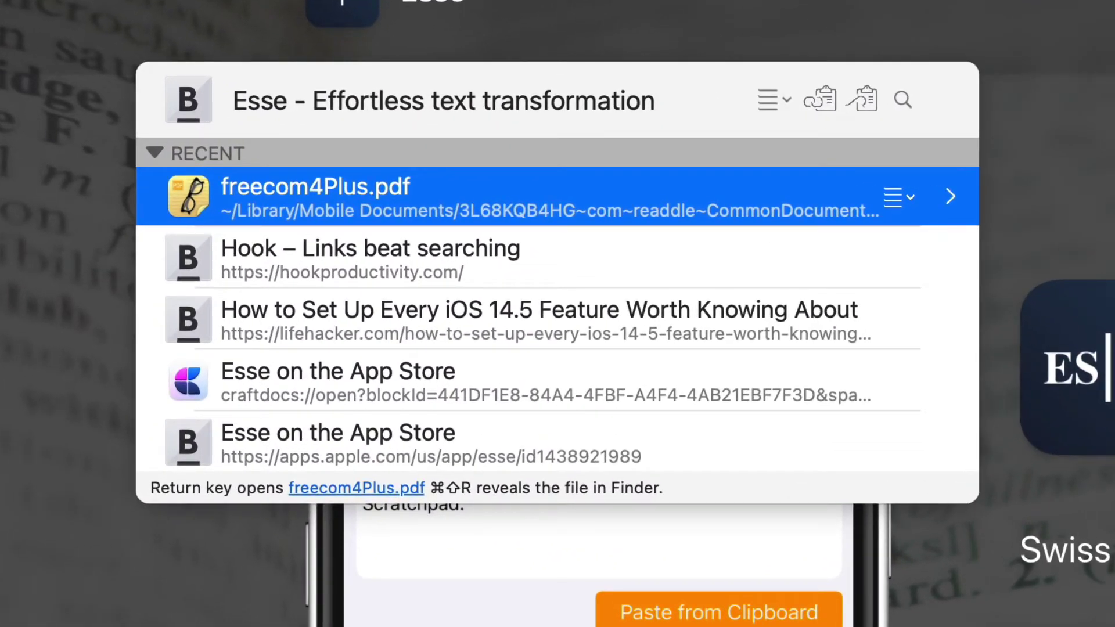
pyautogui.press('Escape')
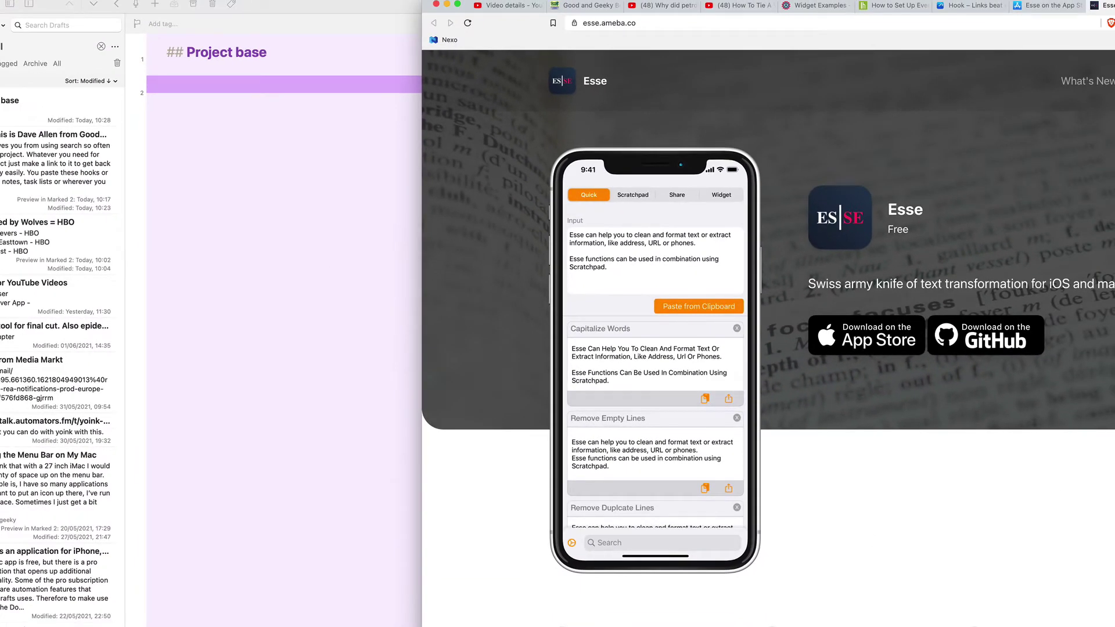
pyautogui.click(1053, 7)
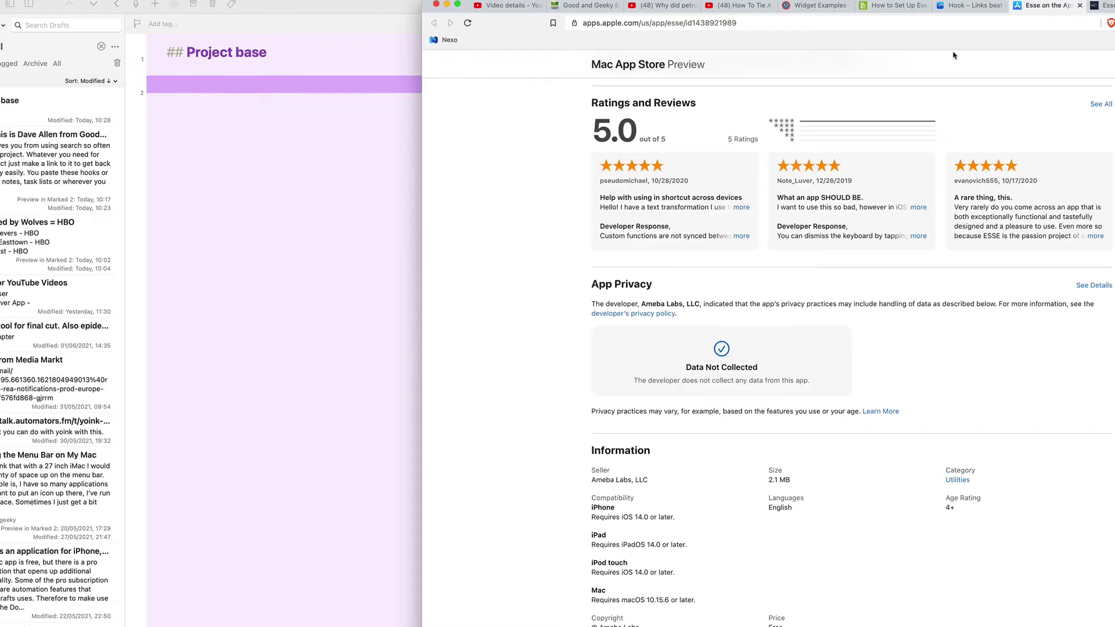
pyautogui.scroll(10, 601, 285)
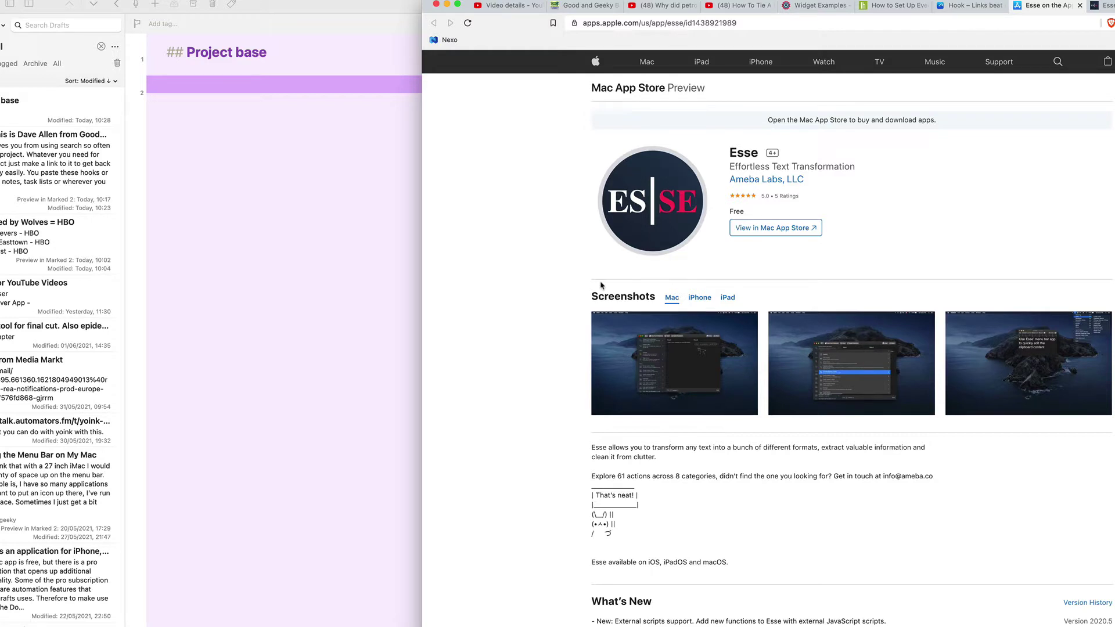
pyautogui.press('super+shift+space')
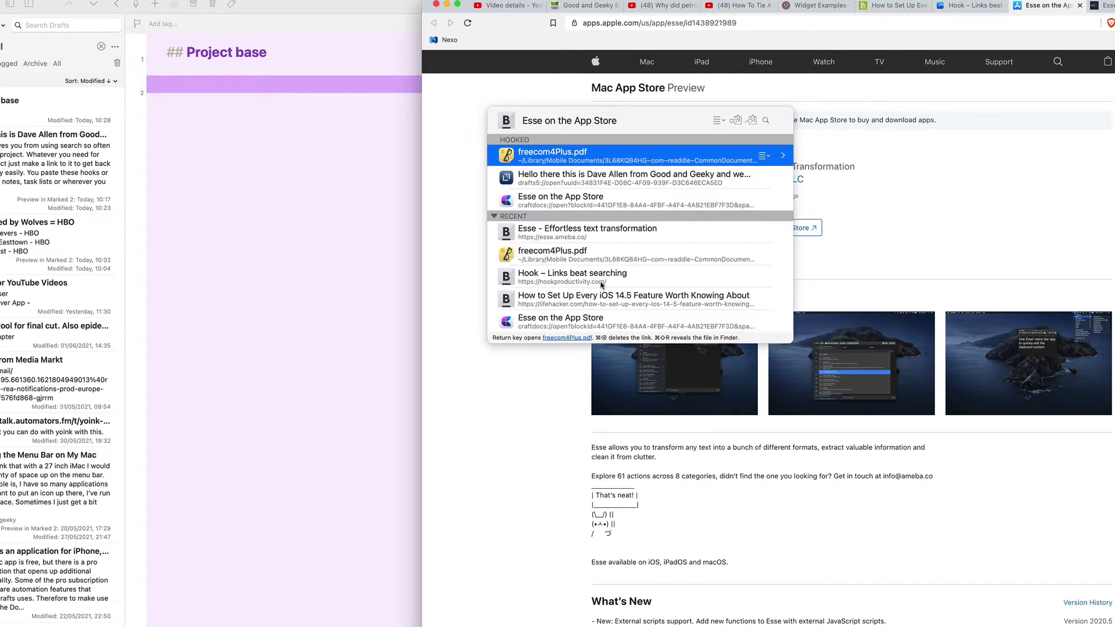
pyautogui.press('Escape')
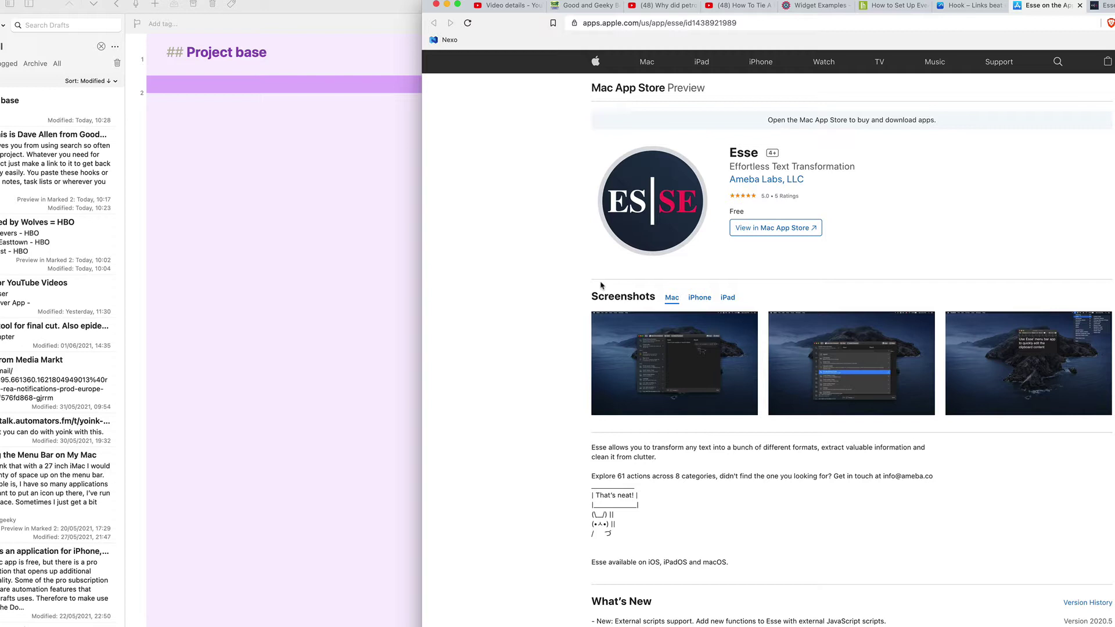
# Follow the hooked links from the App Store page to the Esse website and back, collapsing Hook's Recent list on the way.
pyautogui.press('super+shift+space')
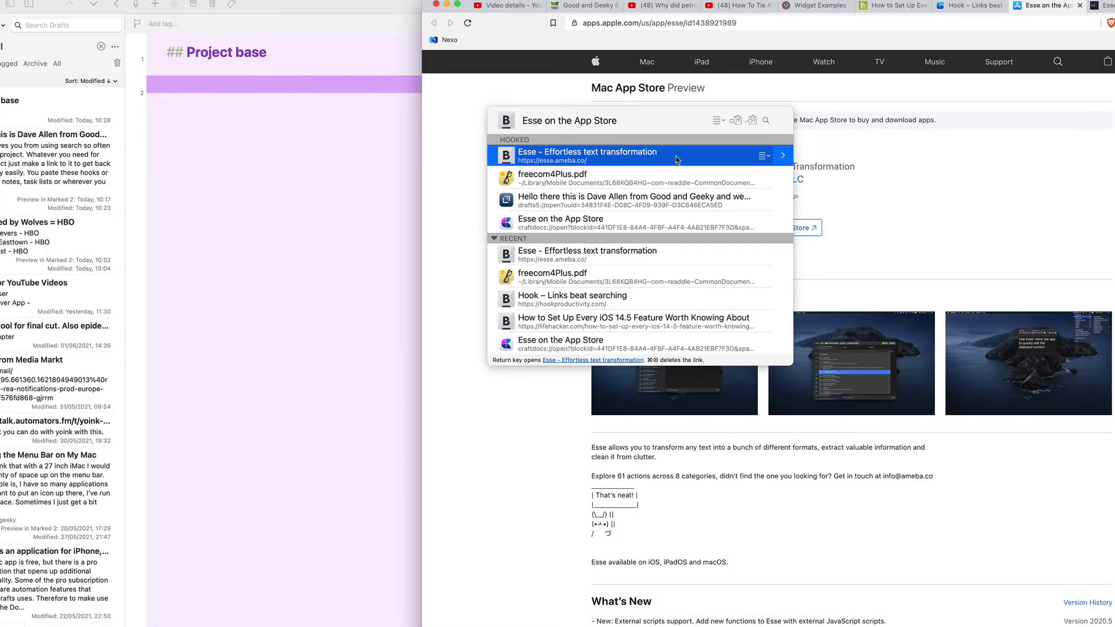
pyautogui.click(676, 156)
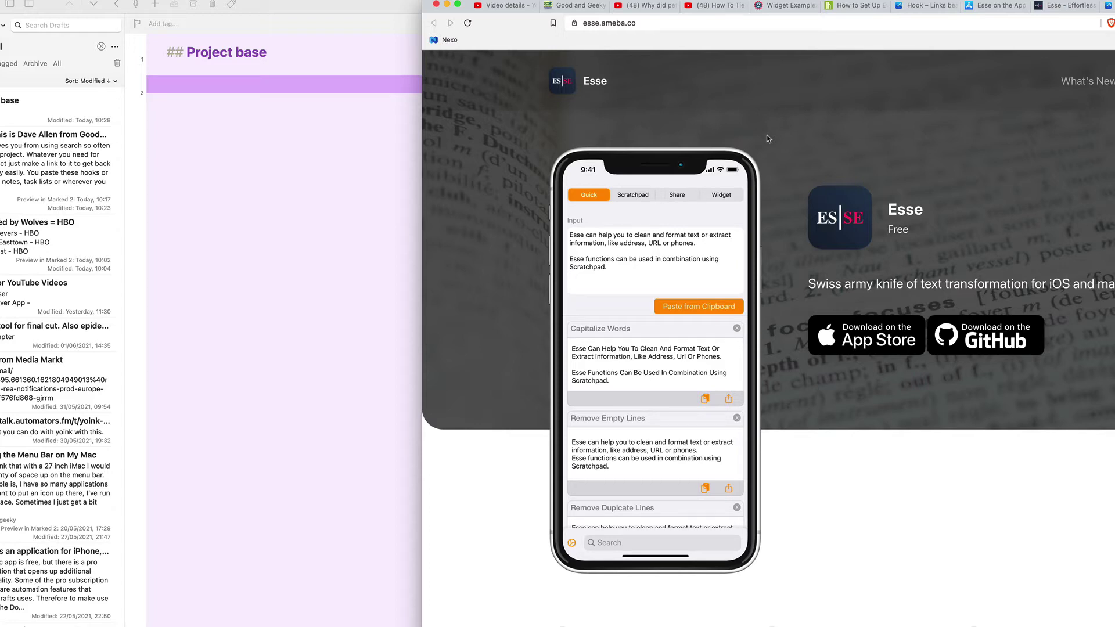
pyautogui.press('super+shift+space')
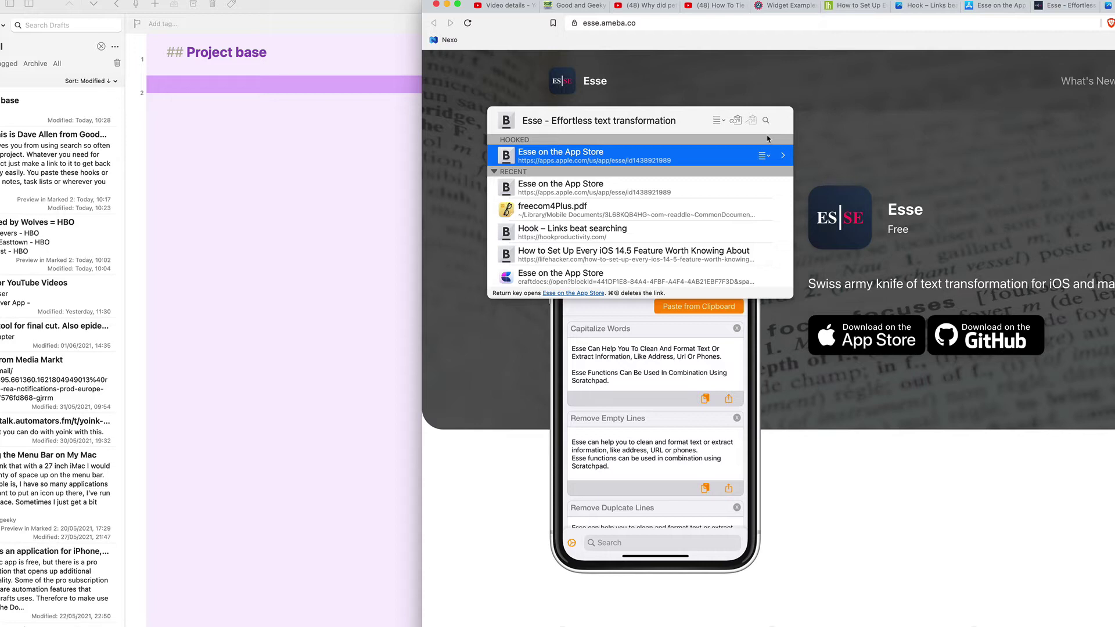
pyautogui.click(495, 171)
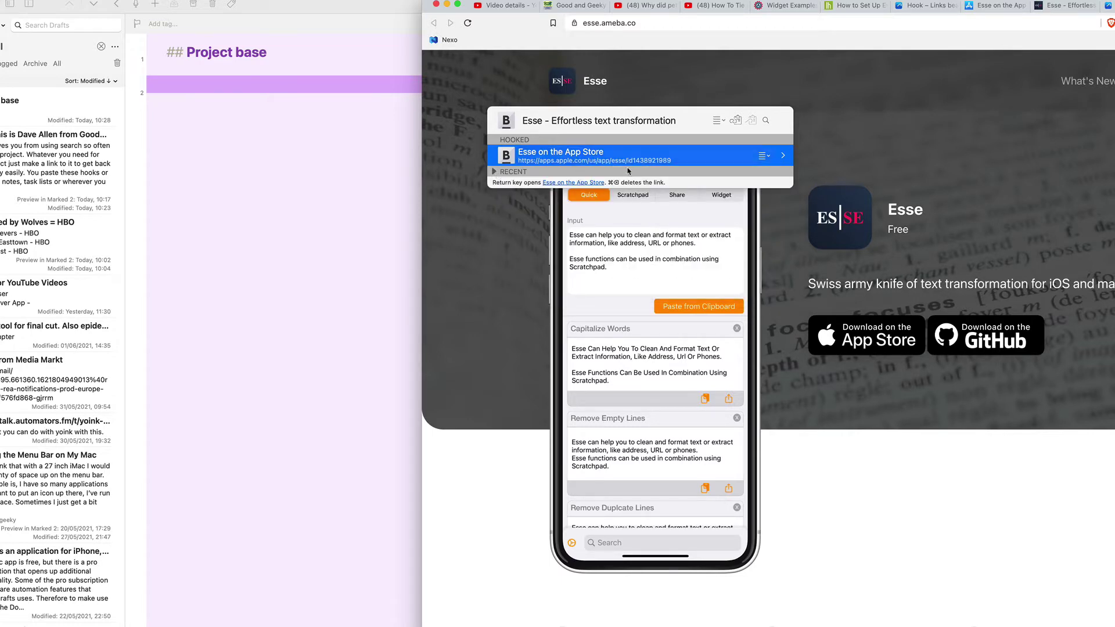
pyautogui.click(682, 162)
pyautogui.click(898, 114)
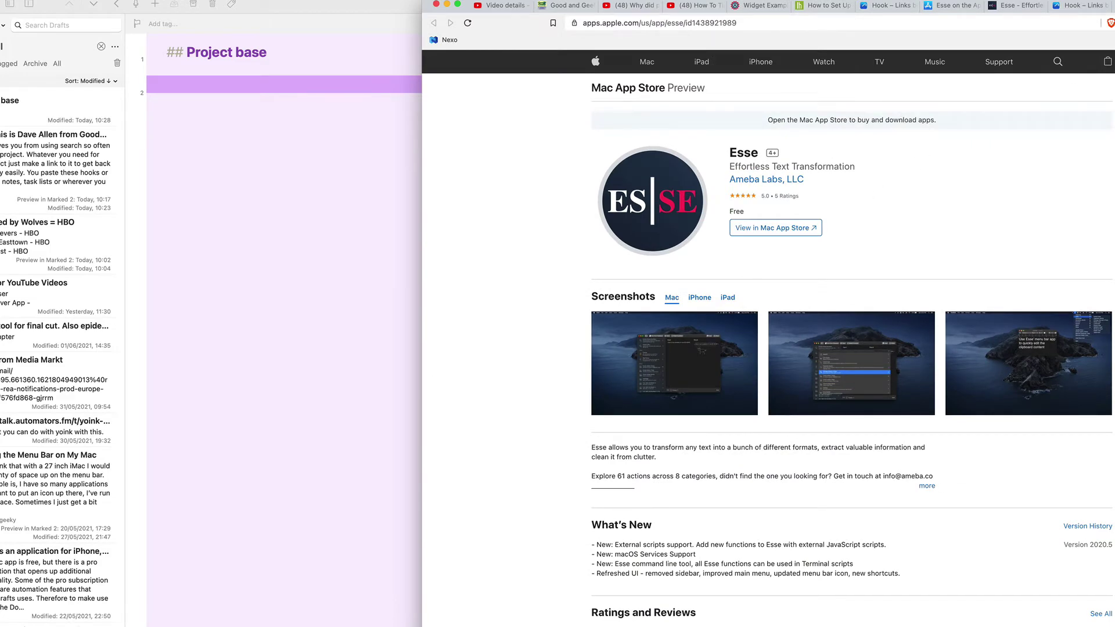
# Write "Esse -" under the heading of the Project base draft in Drafts and hook the draft to the Esse website.
pyautogui.hotkey('ctrl', 'Tab')
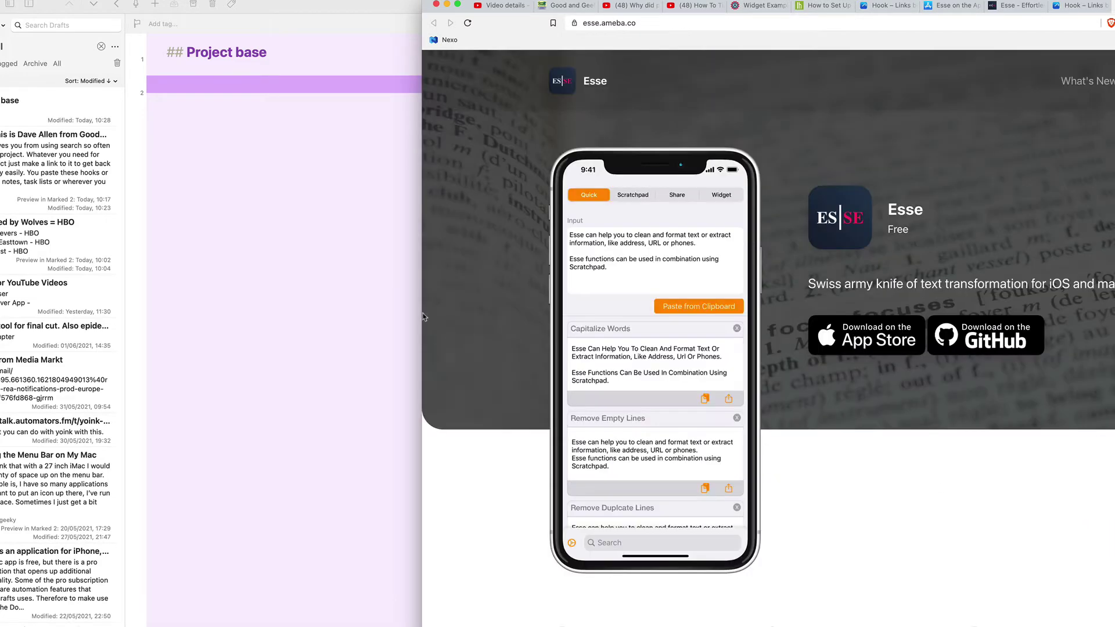
pyautogui.click(272, 138)
pyautogui.write('E')
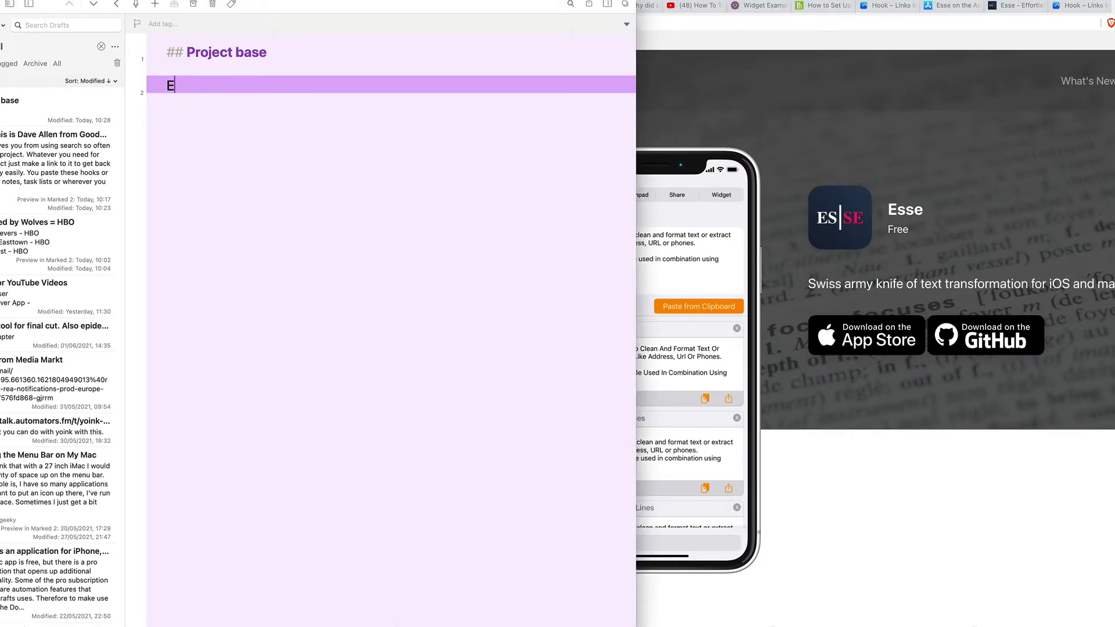
pyautogui.write('sse -')
pyautogui.press('super+shift+space')
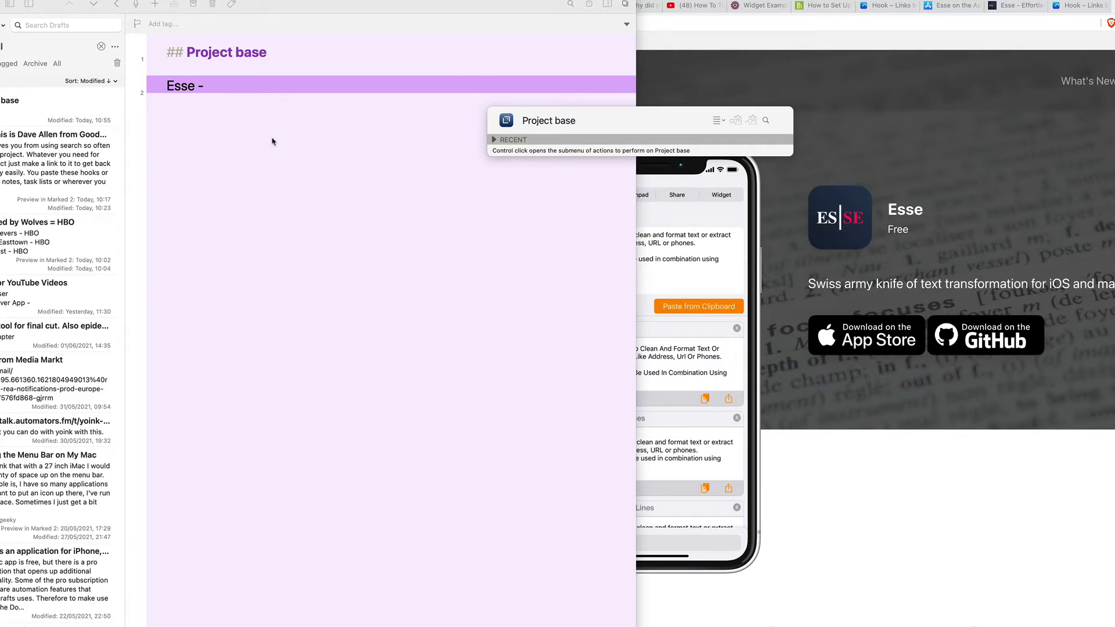
pyautogui.press('super+v')
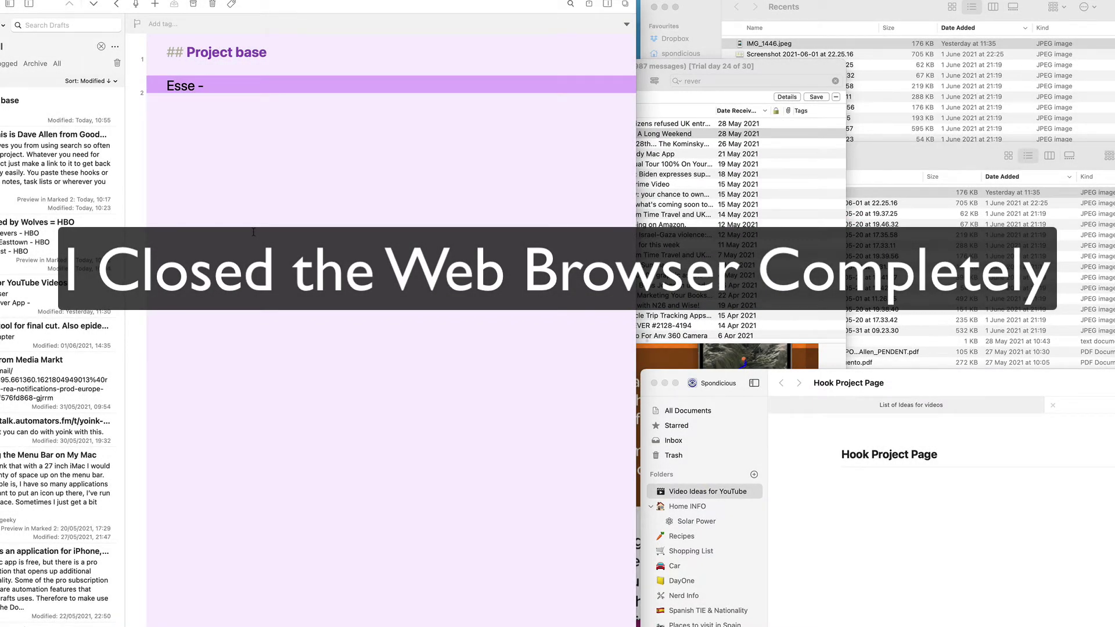
# Open the Esse website from the Project base draft's hooked links, and return to the draft through the website's hooked links.
pyautogui.press('super+shift+space')
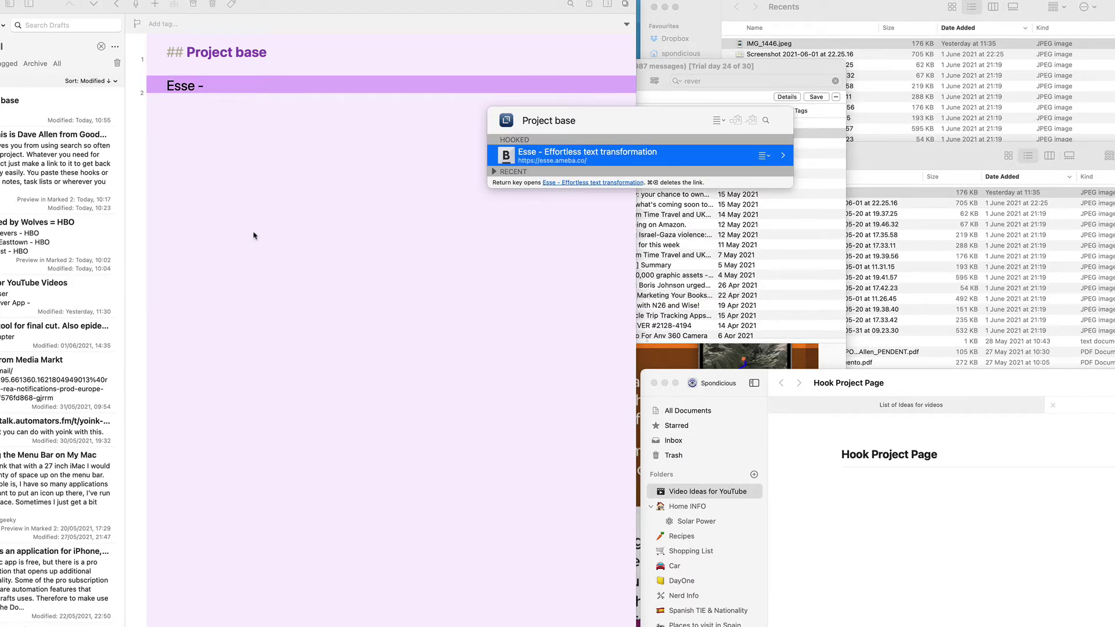
pyautogui.press('Return')
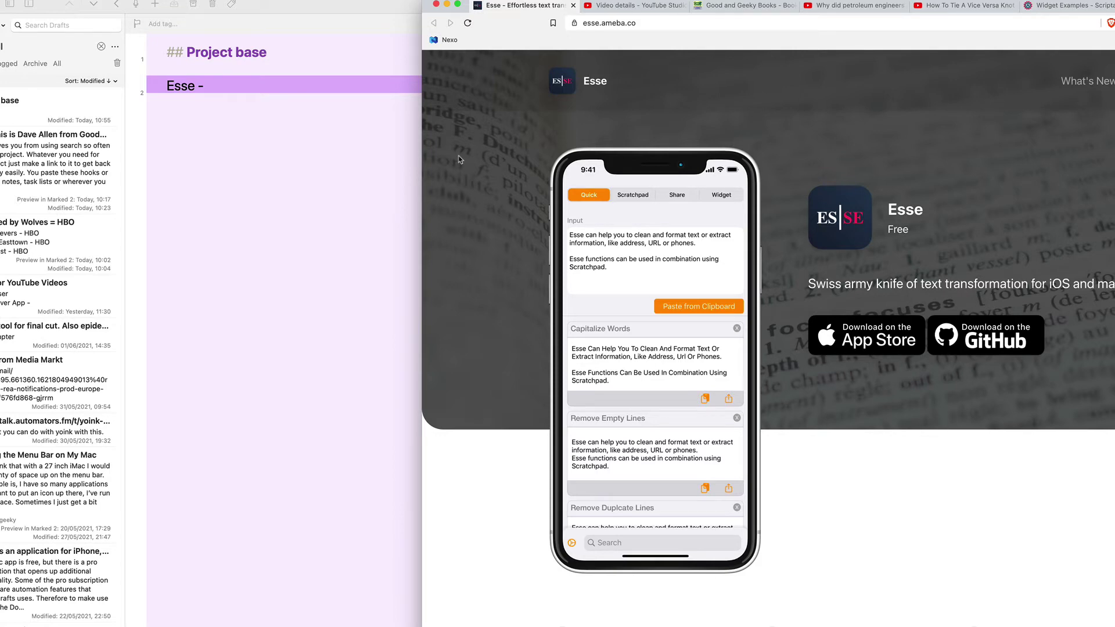
pyautogui.press('super+shift+space')
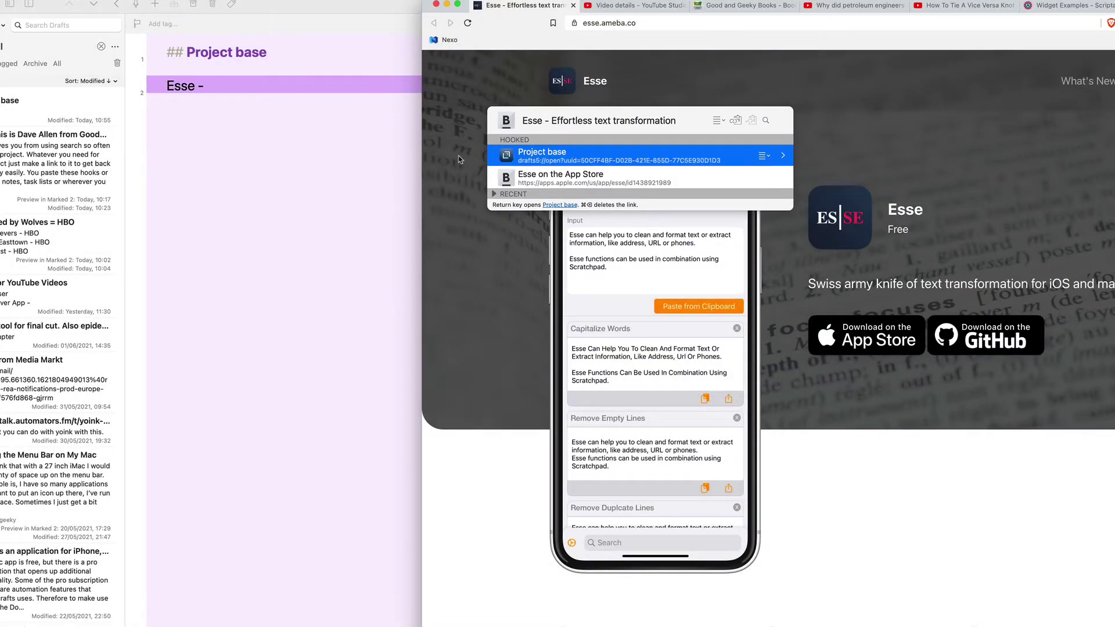
pyautogui.press('Down')
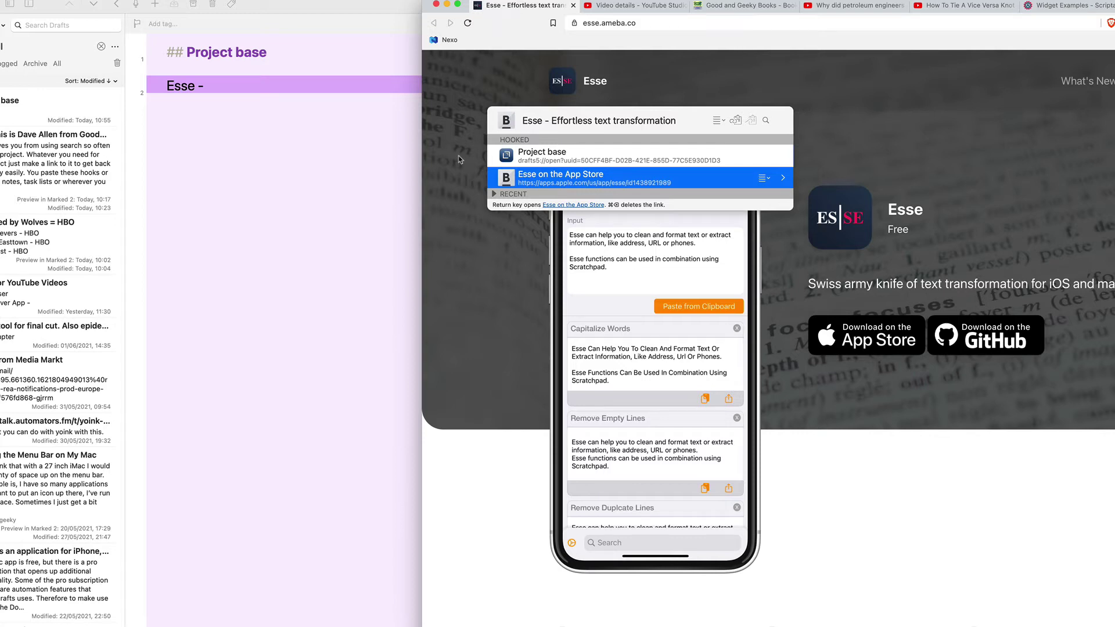
pyautogui.press('Up')
pyautogui.press('Return')
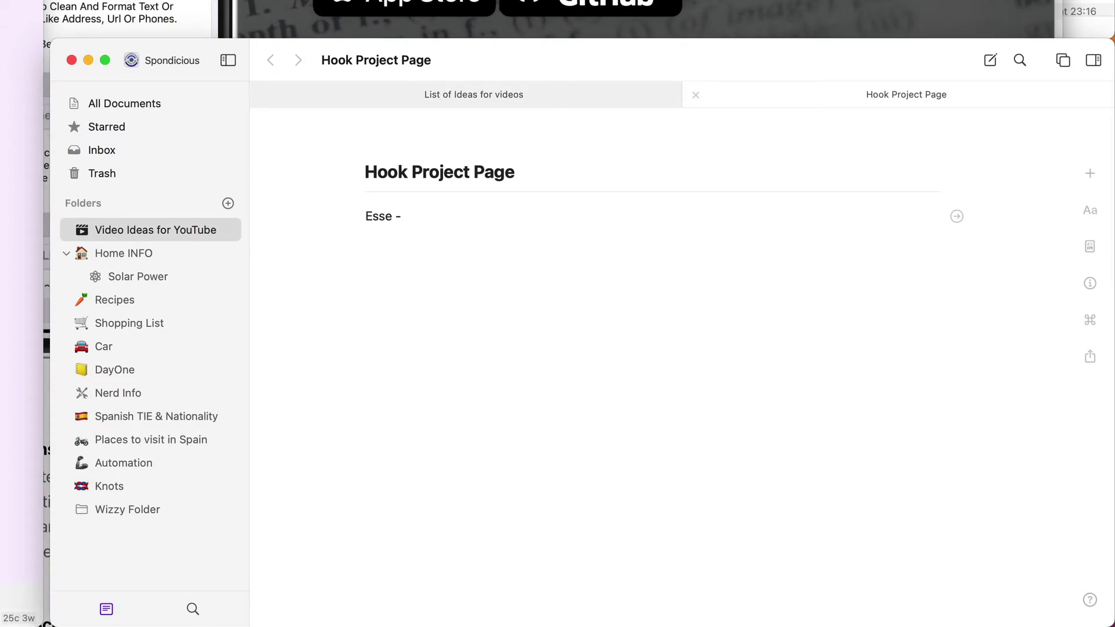
# Hook the Hook Project Page document in Craft to the Esse website and check its hooked links.
pyautogui.press('shift+super+space')
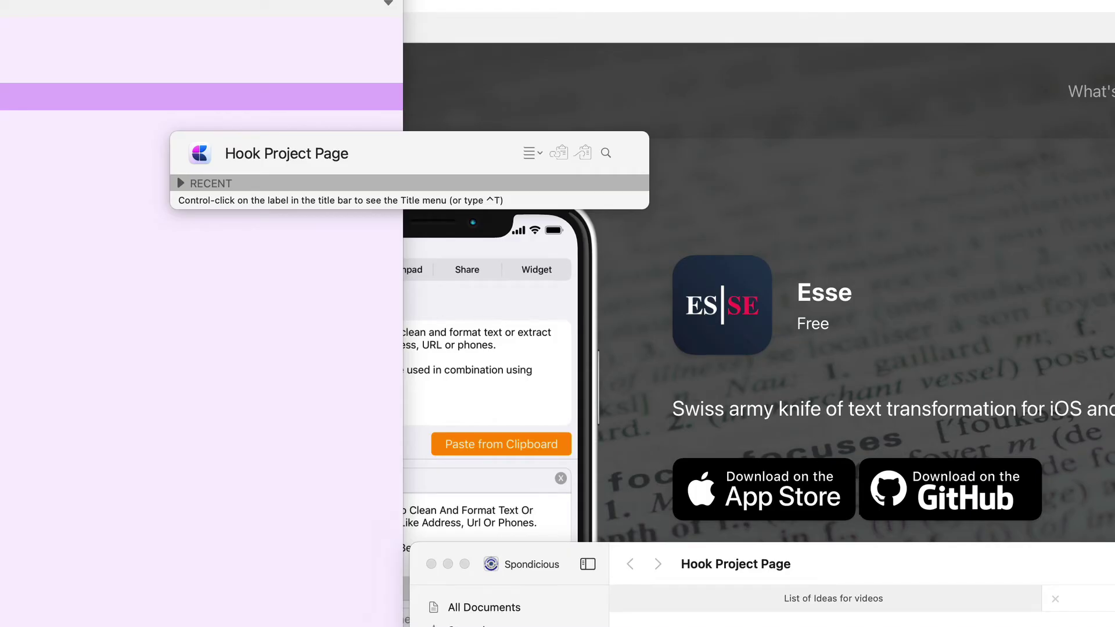
pyautogui.press('Escape')
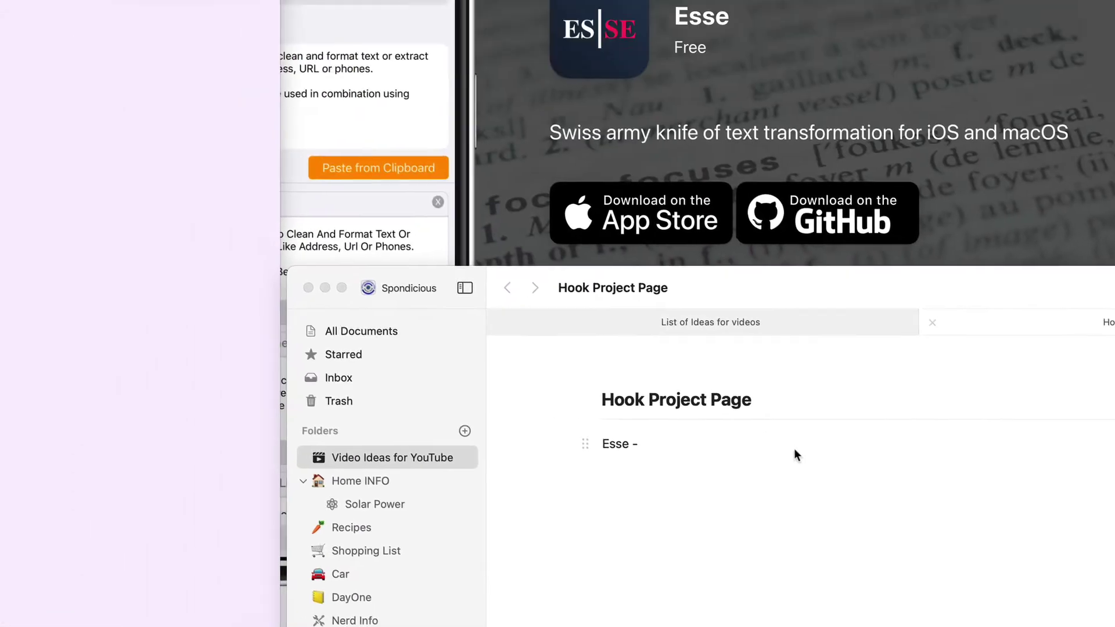
pyautogui.press('super+shift+space')
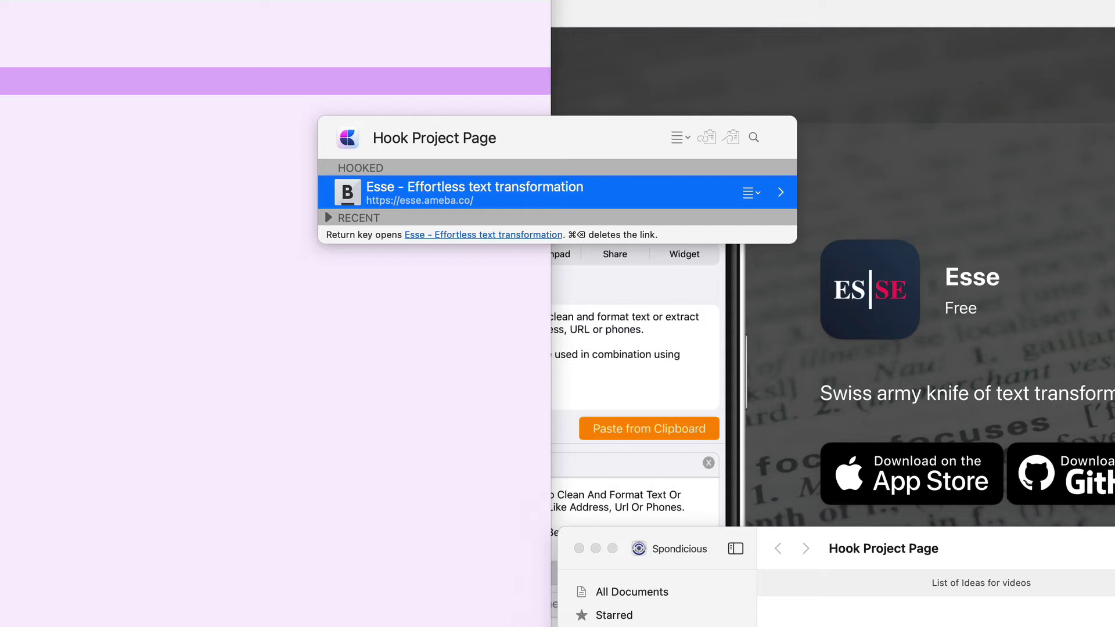
pyautogui.press('Escape')
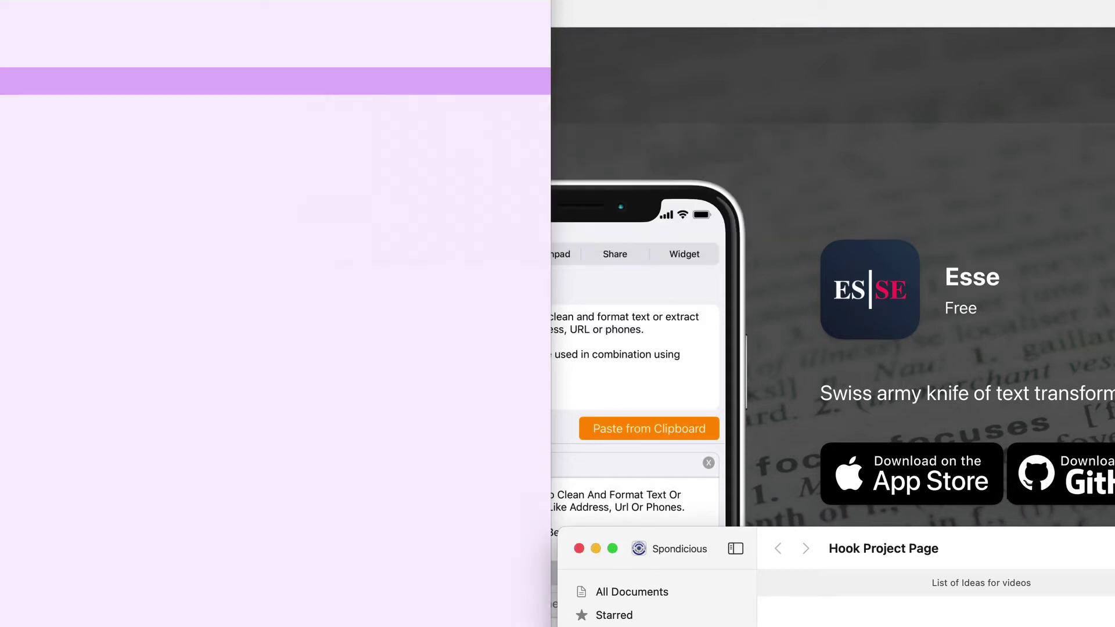
# Copy the link of Hook Project Page and hook it to the Project base draft in Drafts.
pyautogui.press('super+shift+space')
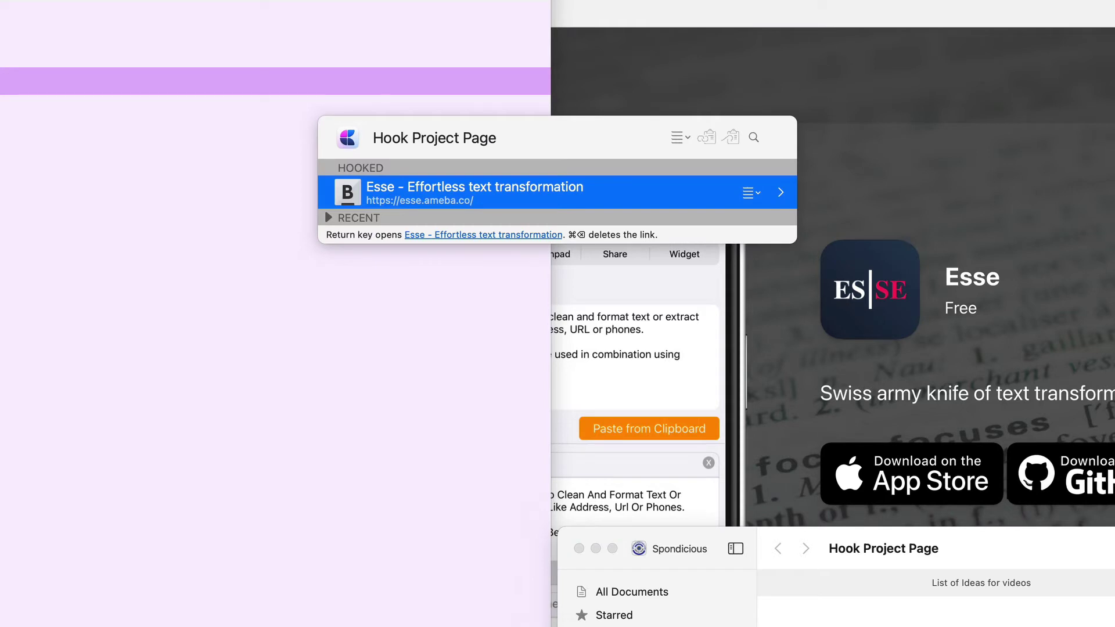
pyautogui.press('Escape')
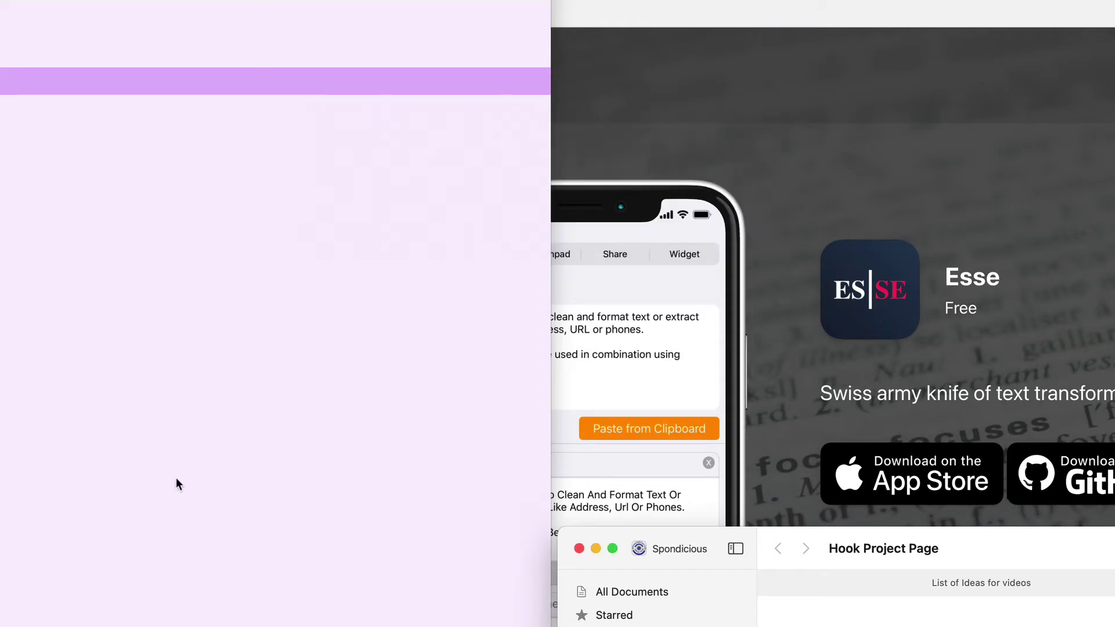
pyautogui.click(1, 143)
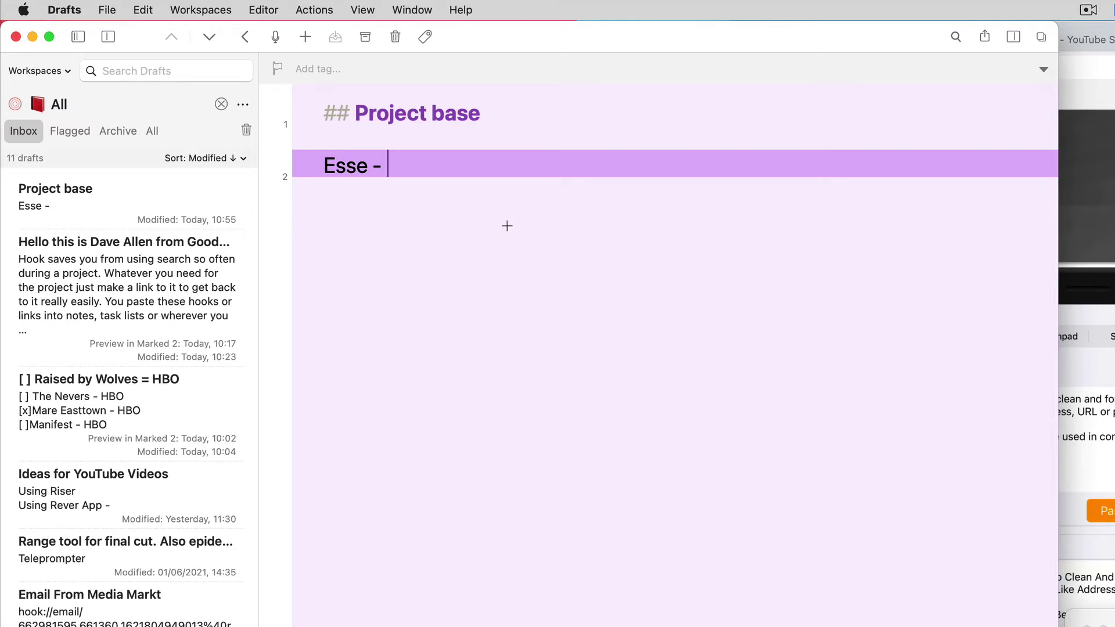
pyautogui.press('super+shift+space')
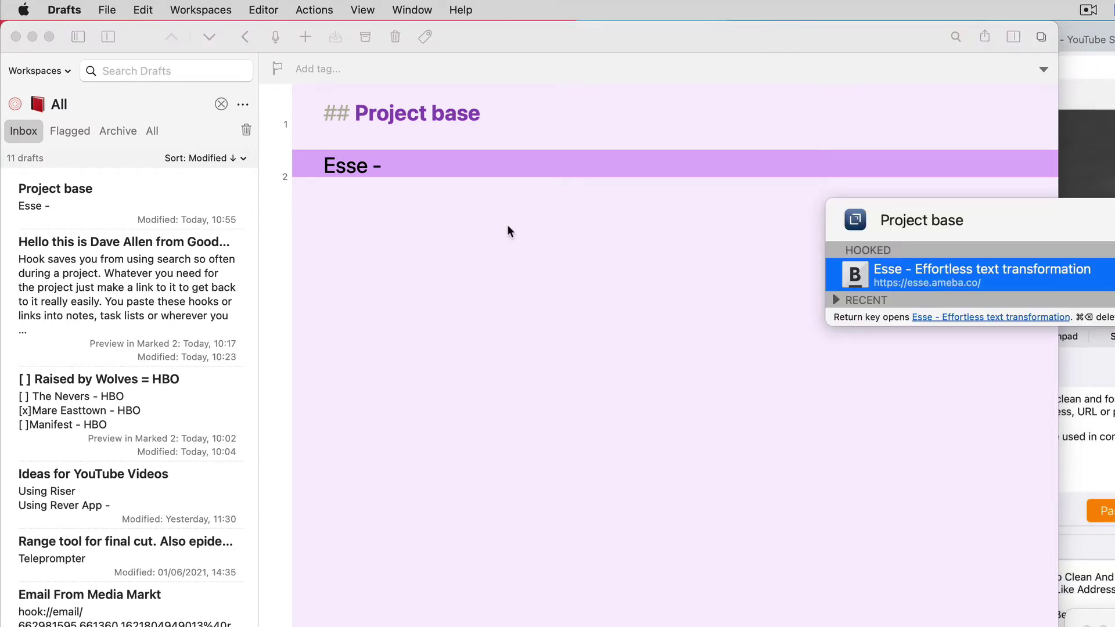
pyautogui.press('Escape')
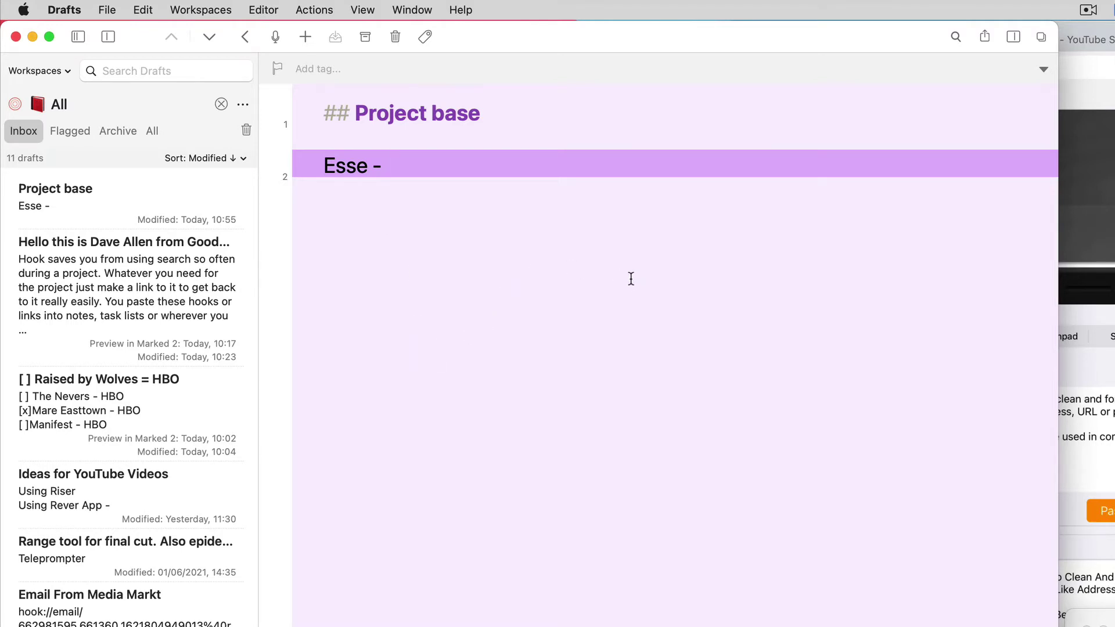
# Open Hook Project Page from the Project base draft's hooked links, and go back to the draft the same way.
pyautogui.press('super+shift+space')
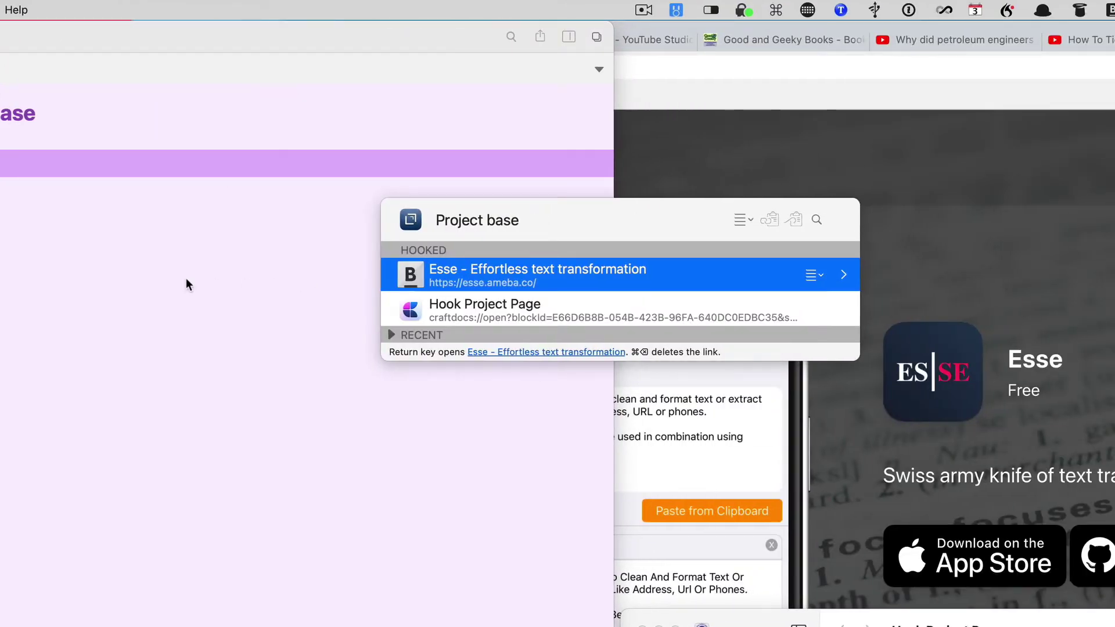
pyautogui.press('Down')
pyautogui.press('Return')
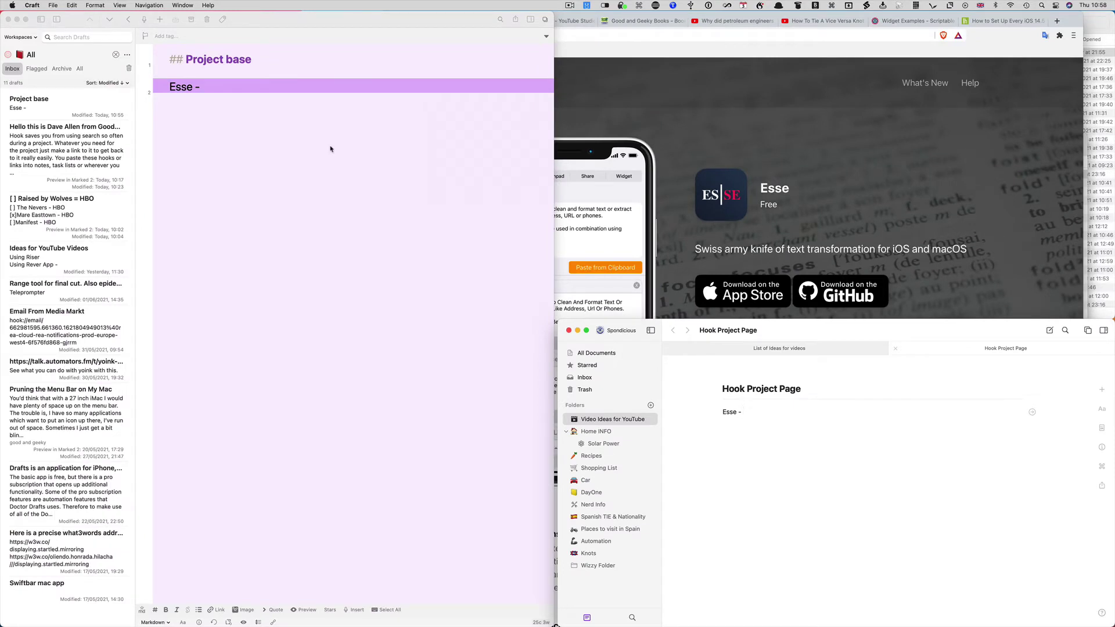
pyautogui.press('super+shift+space')
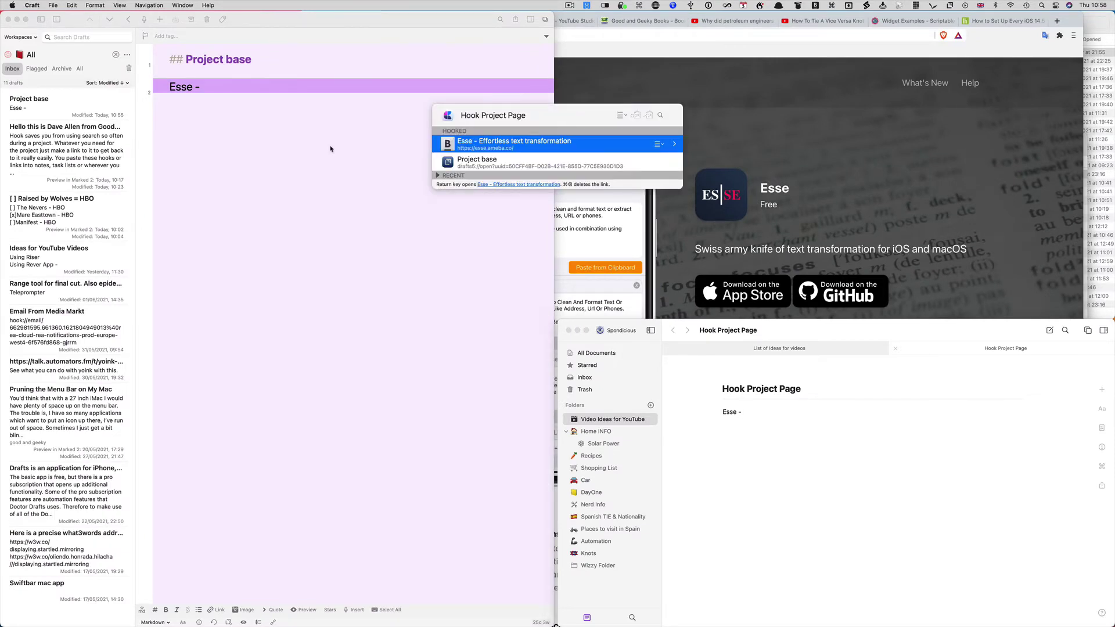
pyautogui.press('Down')
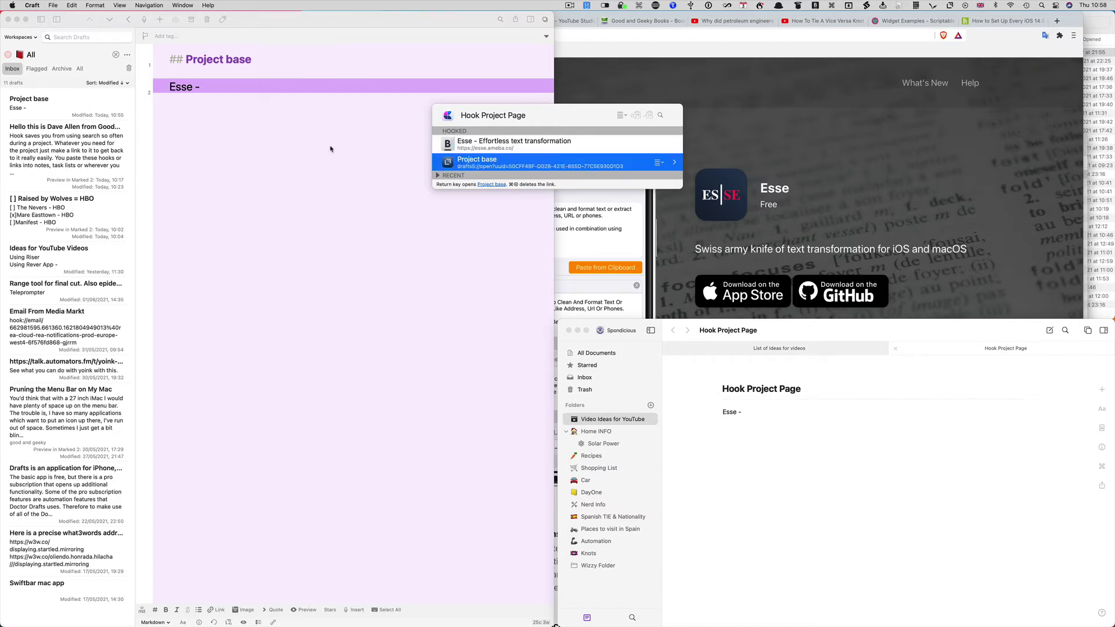
pyautogui.press('Return')
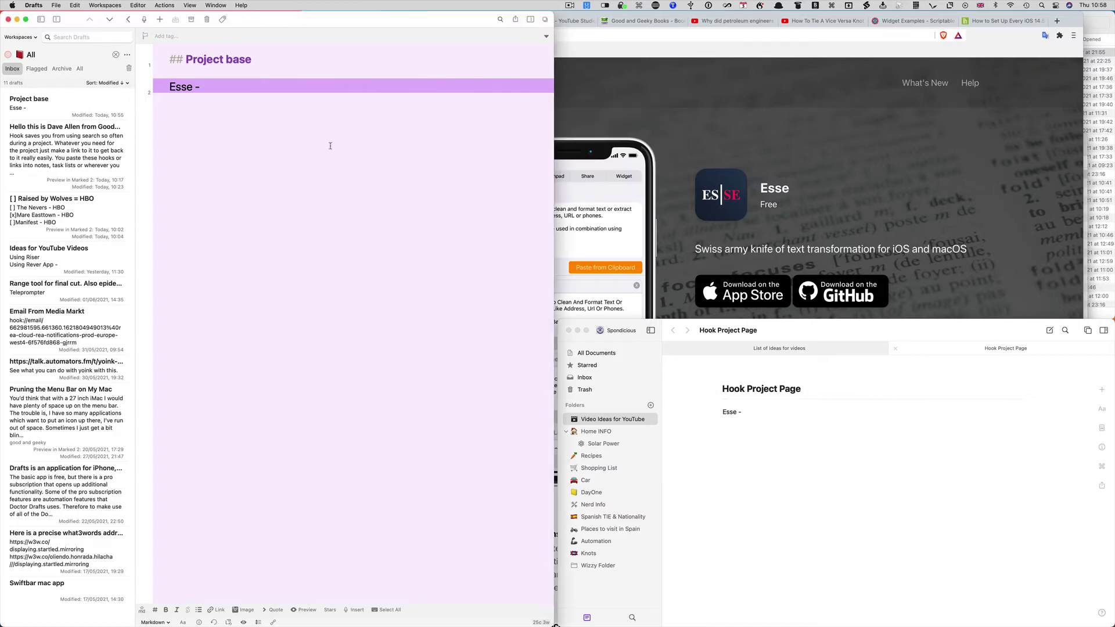
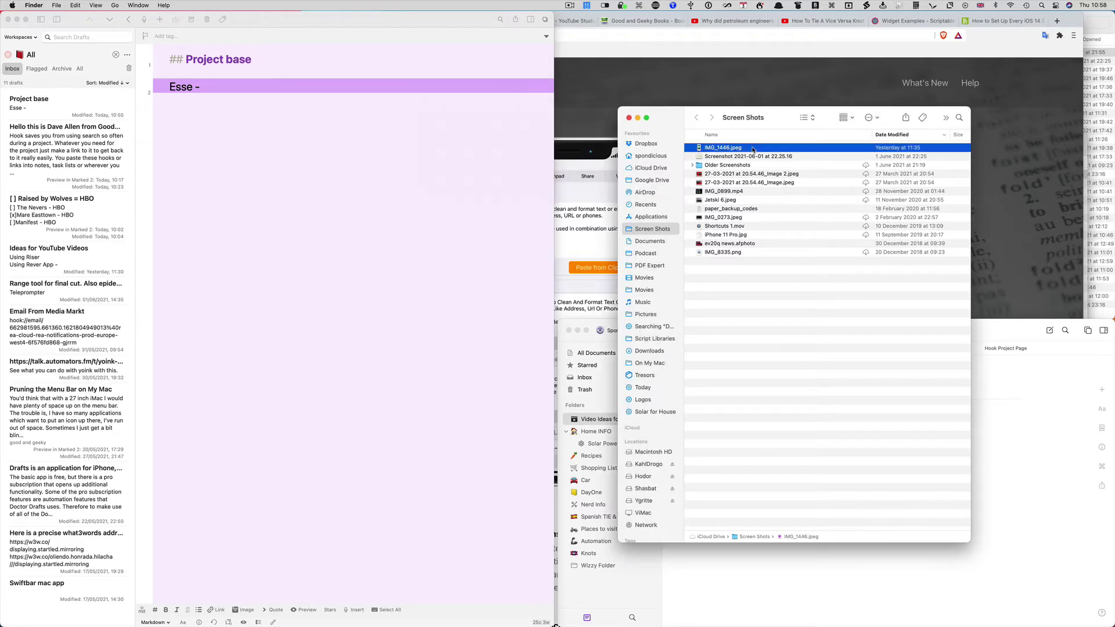
# Paste the hook link to IMG_1446.jpeg after "Esse -" in the Project base draft.
pyautogui.click(336, 101)
pyautogui.write('hook://file/zAEE4k8pa?p=Y29tfmFwcGxlfkNsb3VkRG9jcy9TY3JlZW4gU2hvdHM=&n=IMG_1446.jpeg')
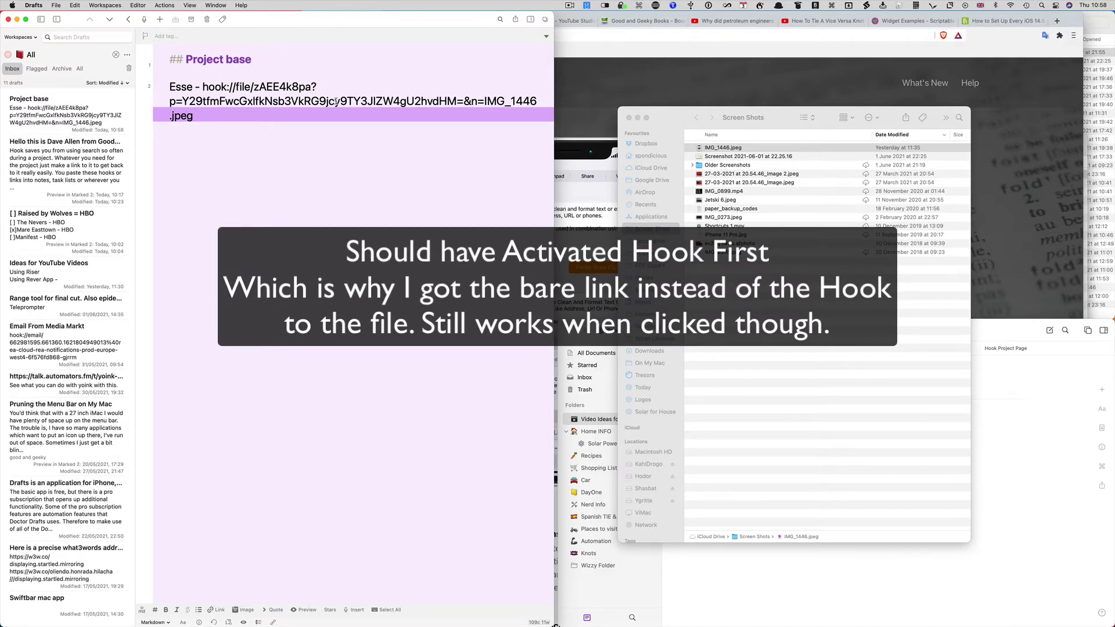
# Add an "Image -" line to Hook Project Page in Craft and hook the document to IMG_1446.jpeg.
pyautogui.click(1008, 444)
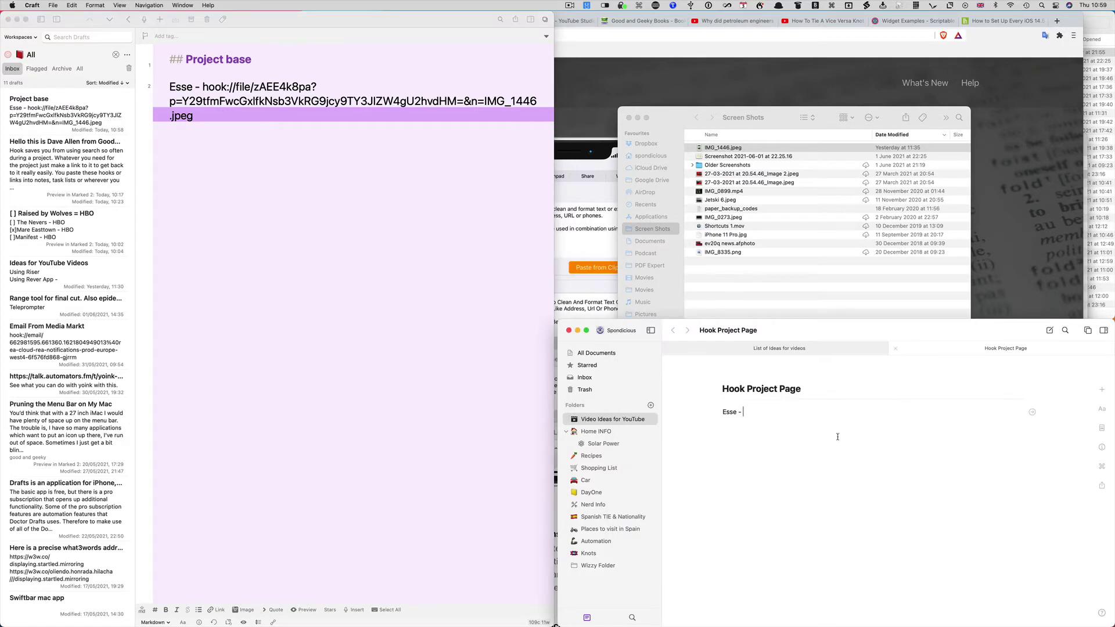
pyautogui.press('Return')
pyautogui.write('Image -')
pyautogui.hotkey('ctrl', 'shift', 'space')
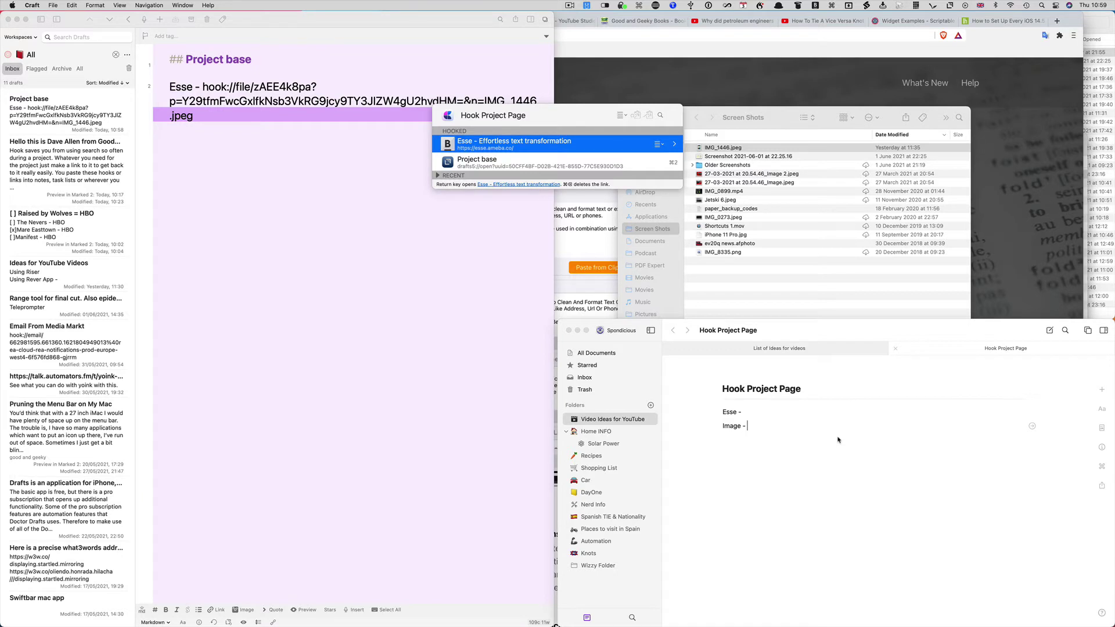
pyautogui.press('super+v')
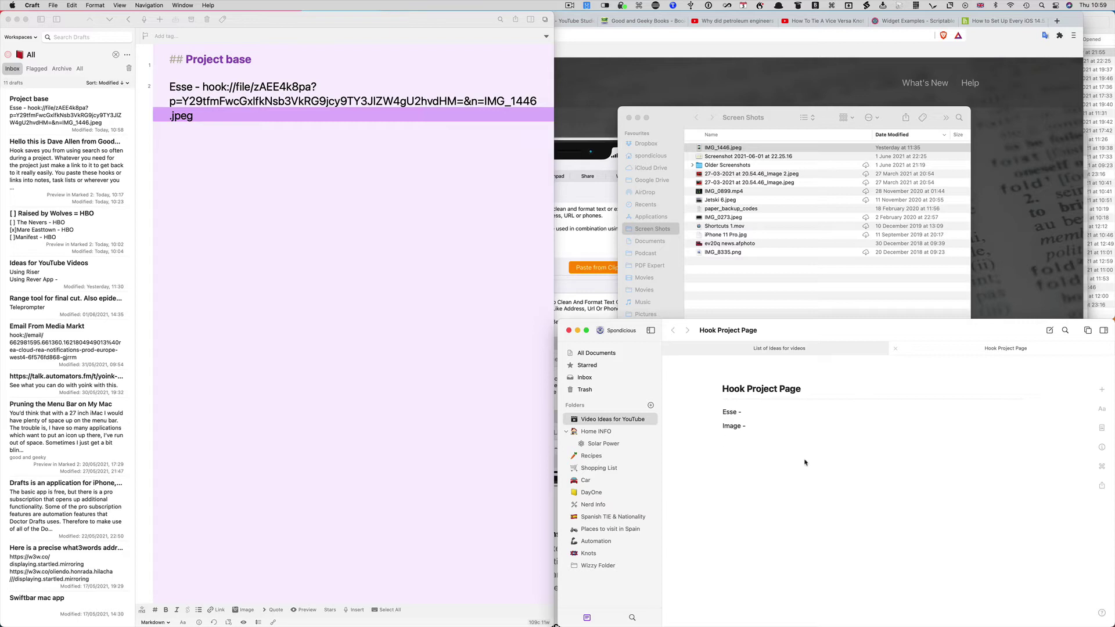
# Open IMG_1446.jpeg in Affinity Photo from Hook Project Page's hooked links, and quit Affinity Photo to return to the document.
pyautogui.hotkey('ctrl', 'h')
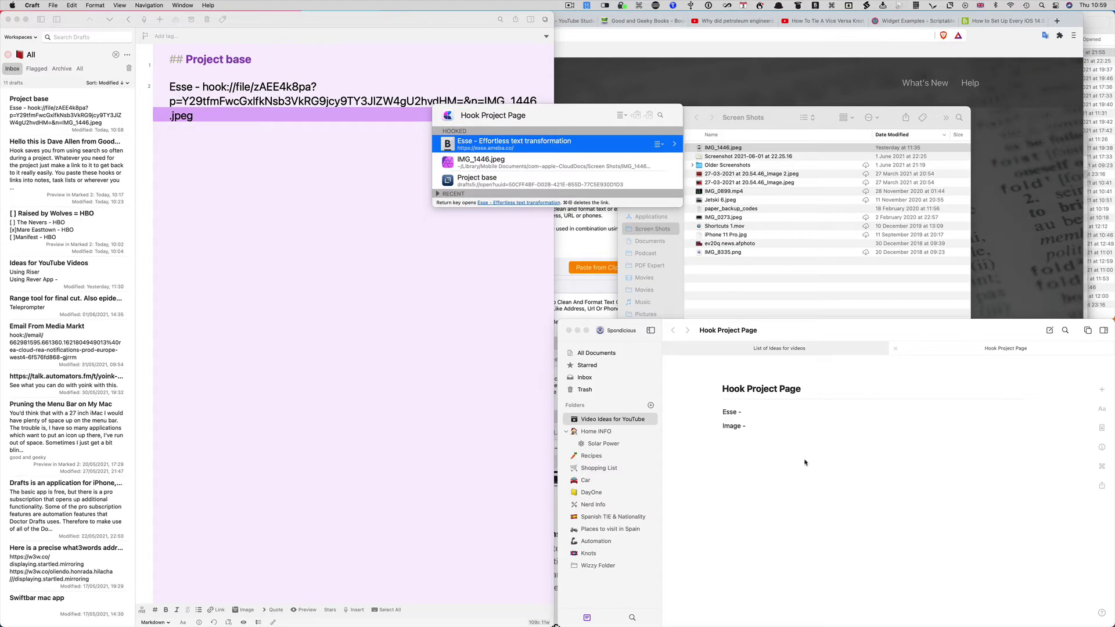
pyautogui.press('Down')
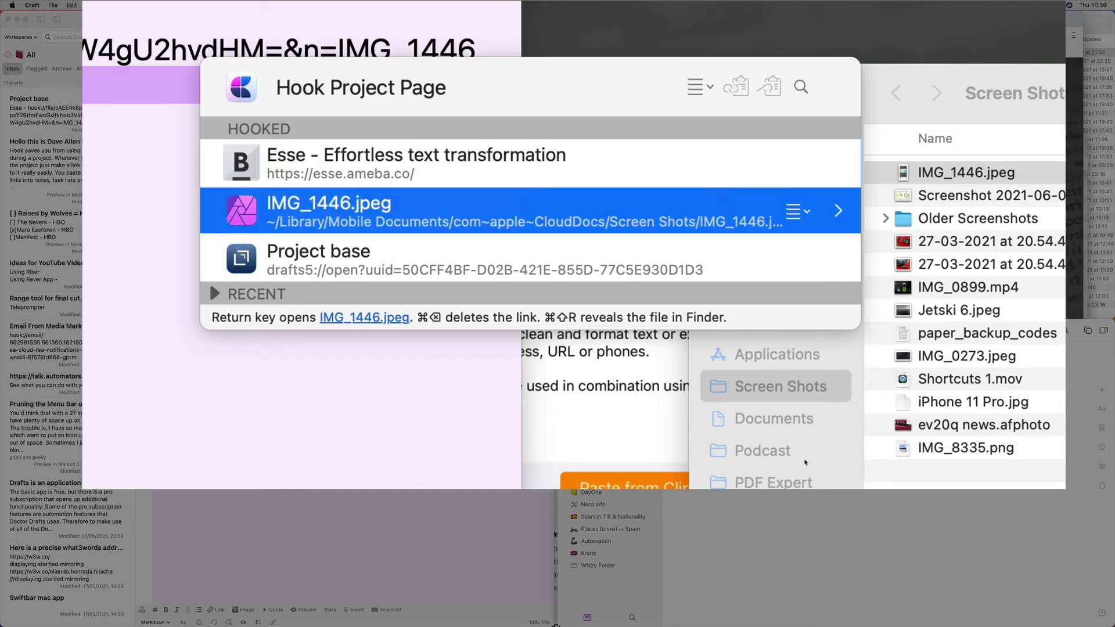
pyautogui.press('Escape')
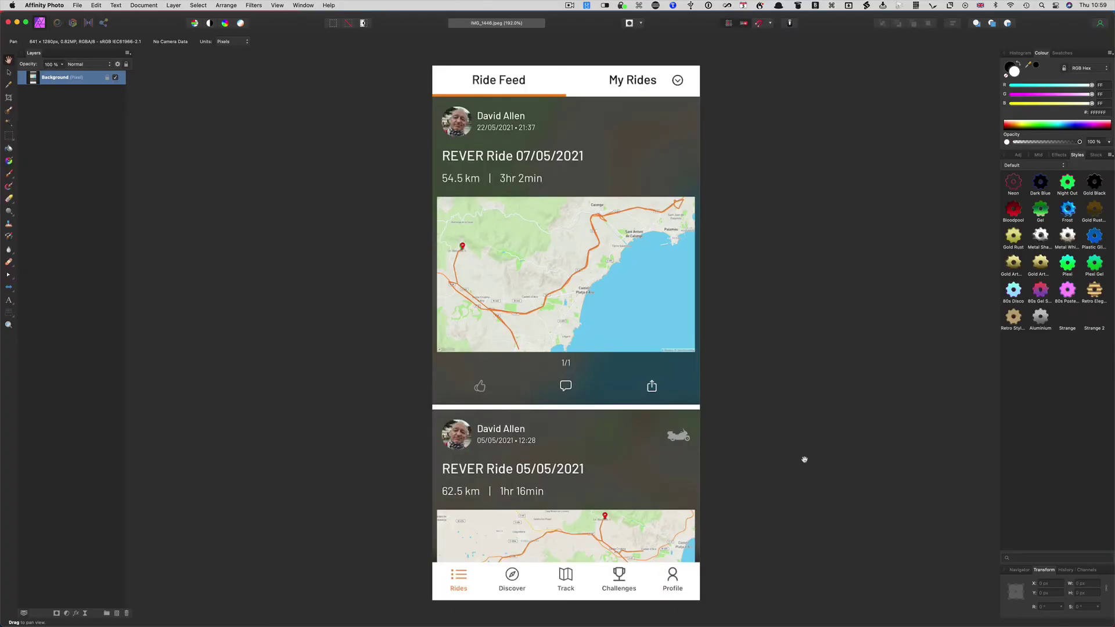
pyautogui.press('super+q')
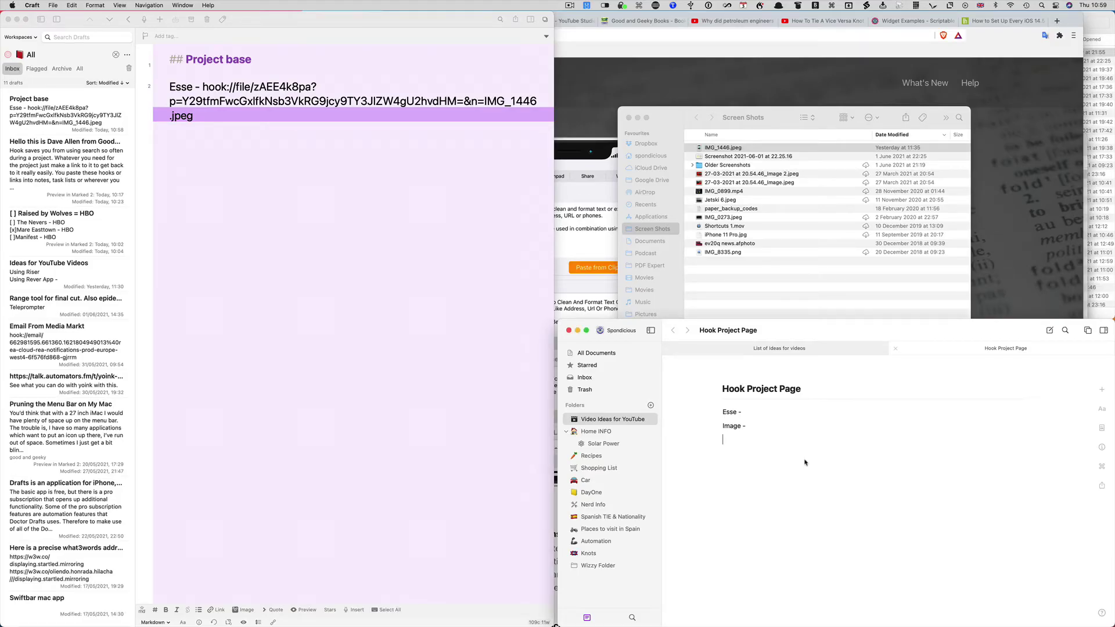
# Reveal IMG_1446.jpeg in Finder from Hook Project Page's hooked links, and check the image file's own hooked links.
pyautogui.press('super+shift+space')
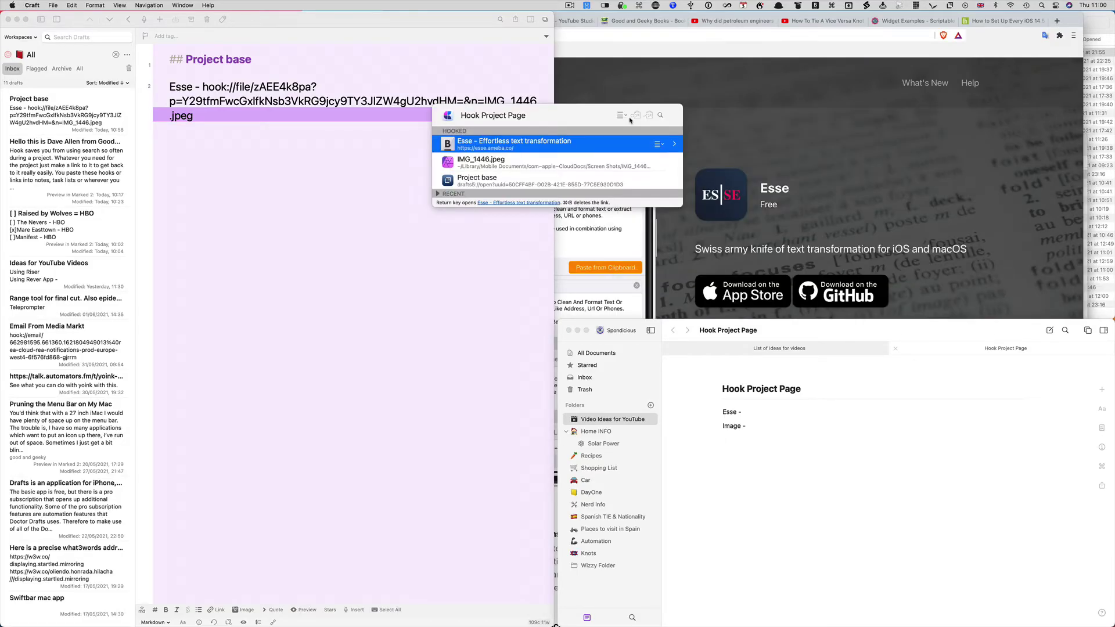
pyautogui.press('Down')
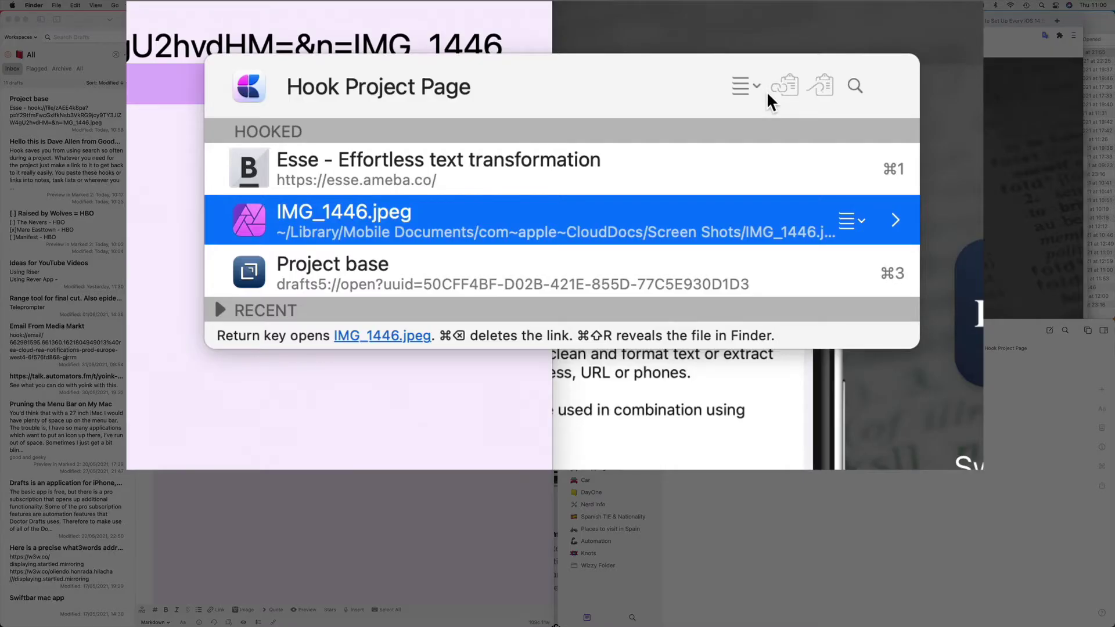
pyautogui.press('super+alt+r')
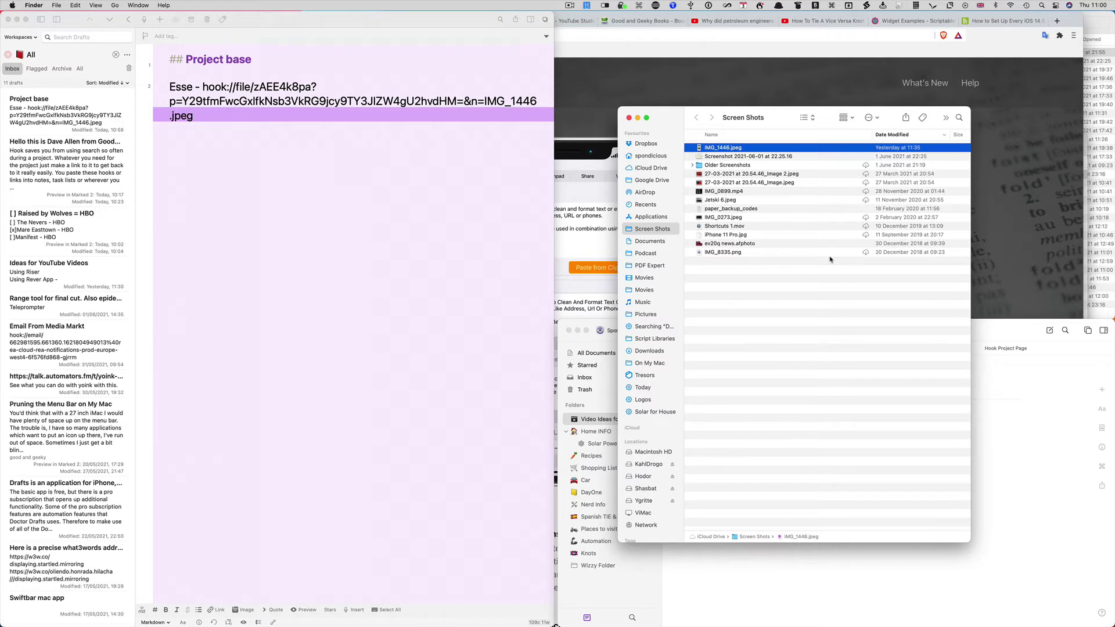
pyautogui.press('super+shift+space')
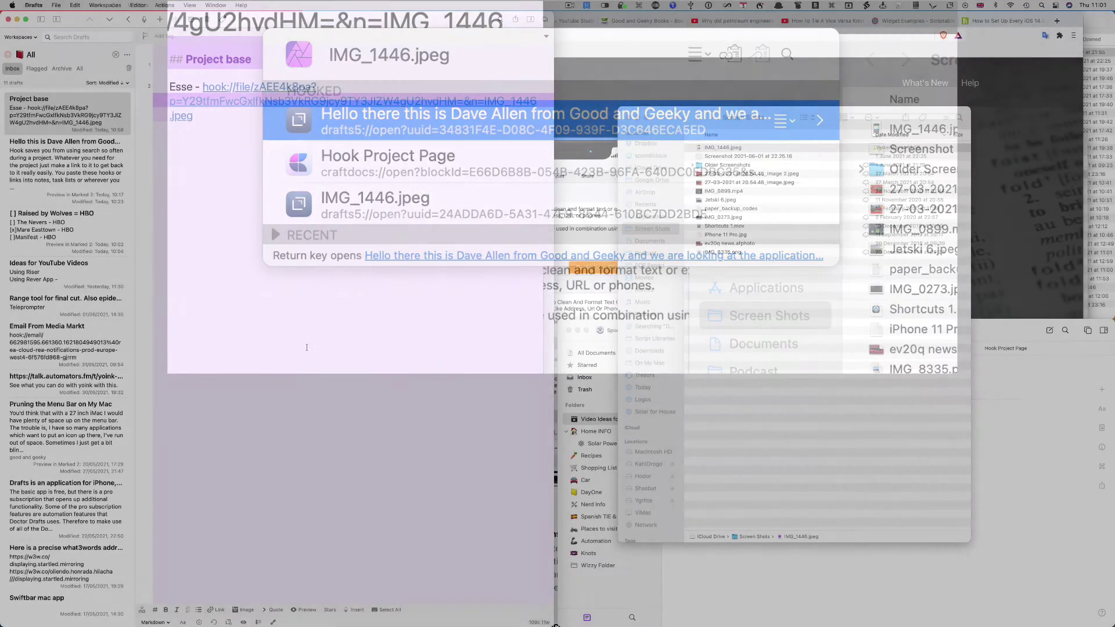
# Open freecom4Plus.pdf from the hooked links of the Hook script draft in Drafts, and clear the PDF's text selection.
pyautogui.click(307, 347)
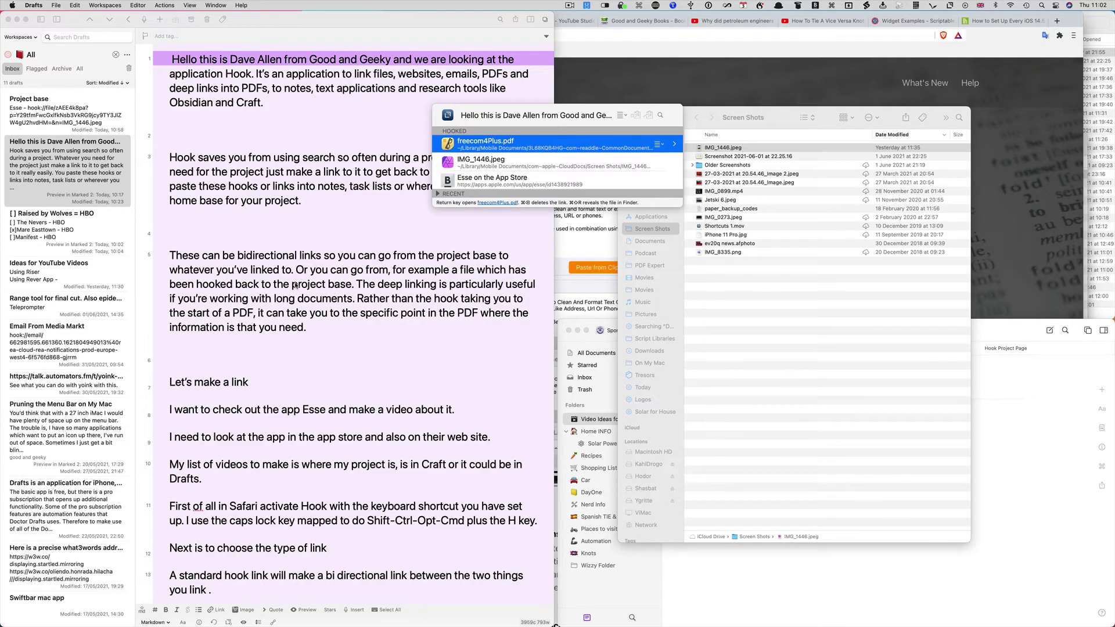
pyautogui.press('Return')
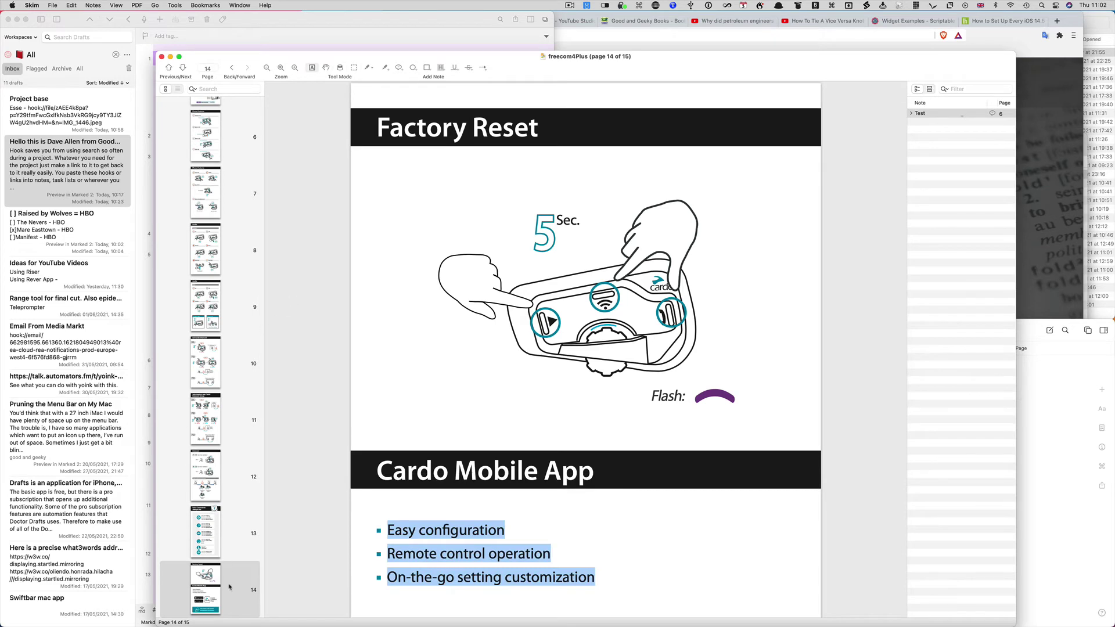
pyautogui.click(424, 582)
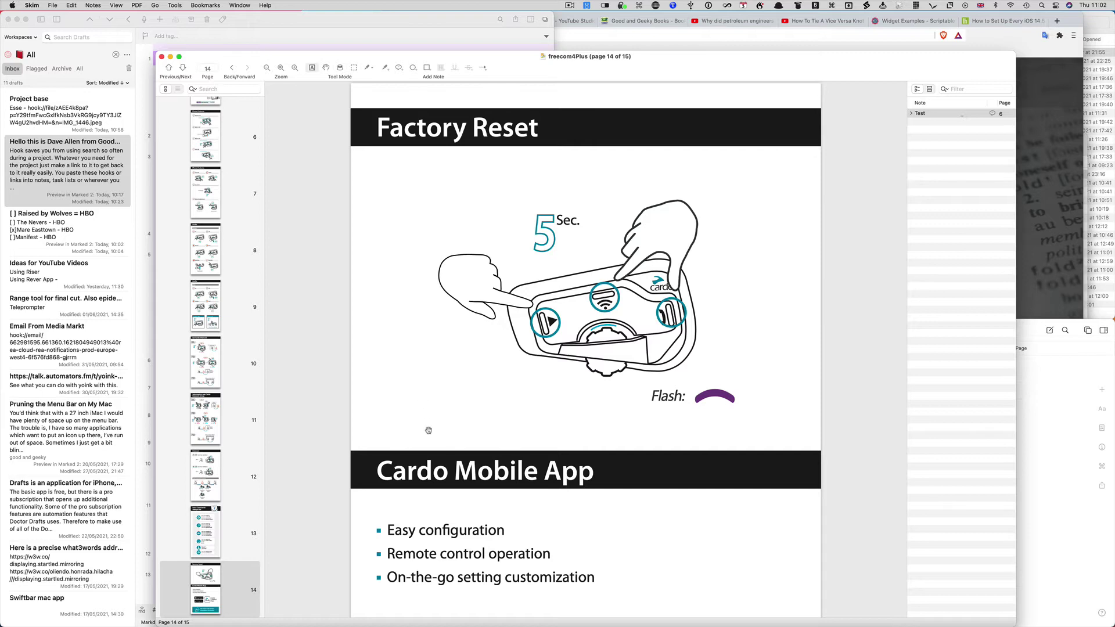
# Select "Initiate intercom pairing" on page 10 of freecom4Plus.pdf and copy the Hook link to that selection.
pyautogui.click(209, 357)
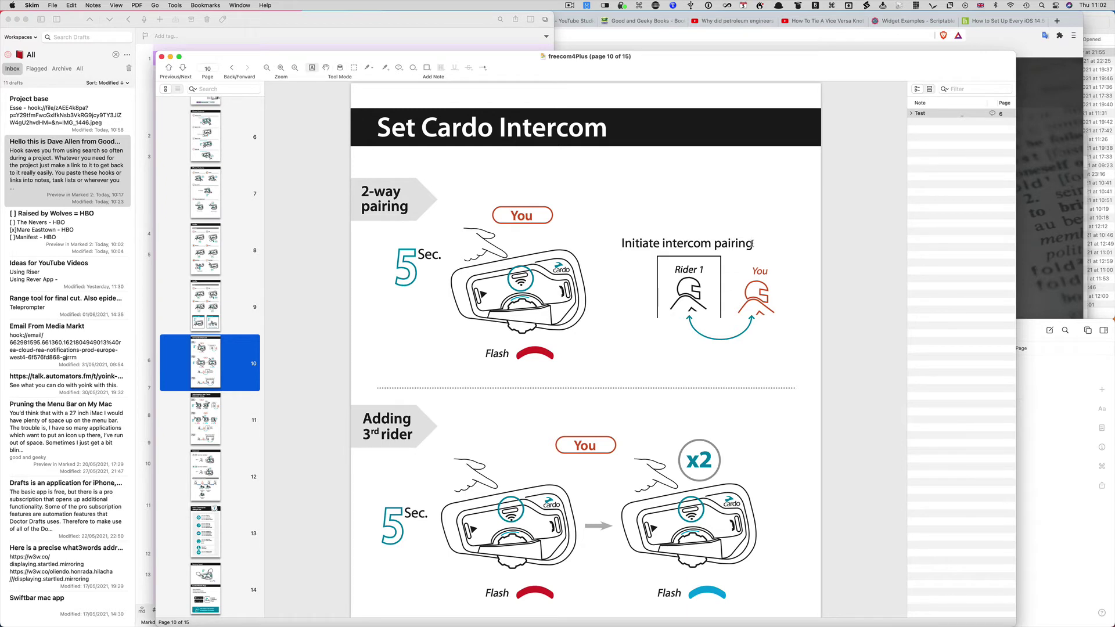
pyautogui.moveTo(752, 244); pyautogui.dragTo(621, 244)
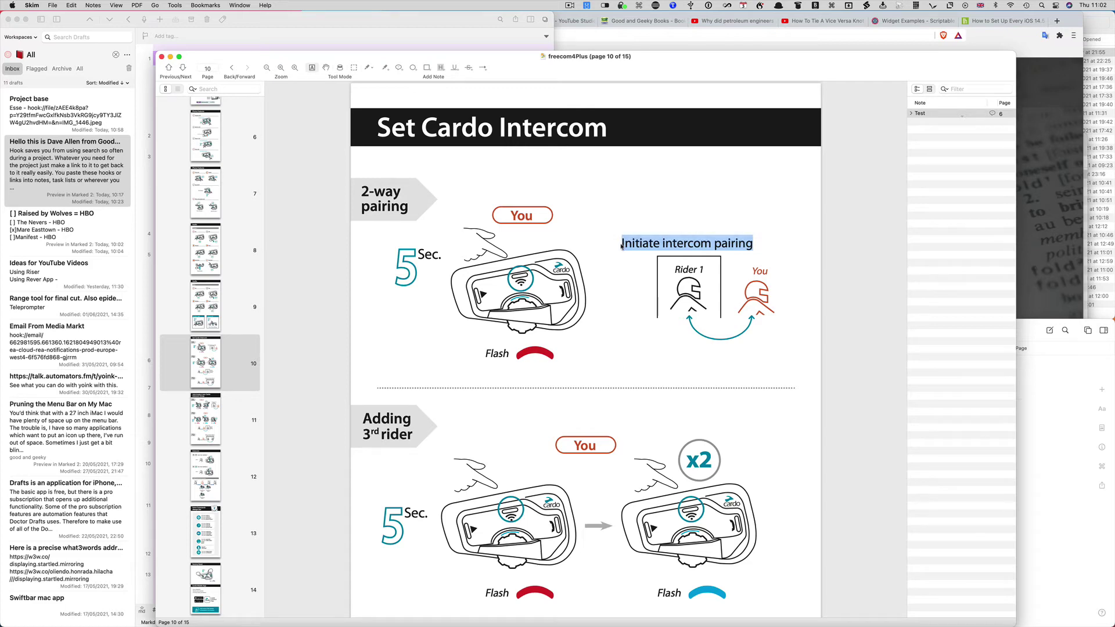
pyautogui.press('cmd+shift+space')
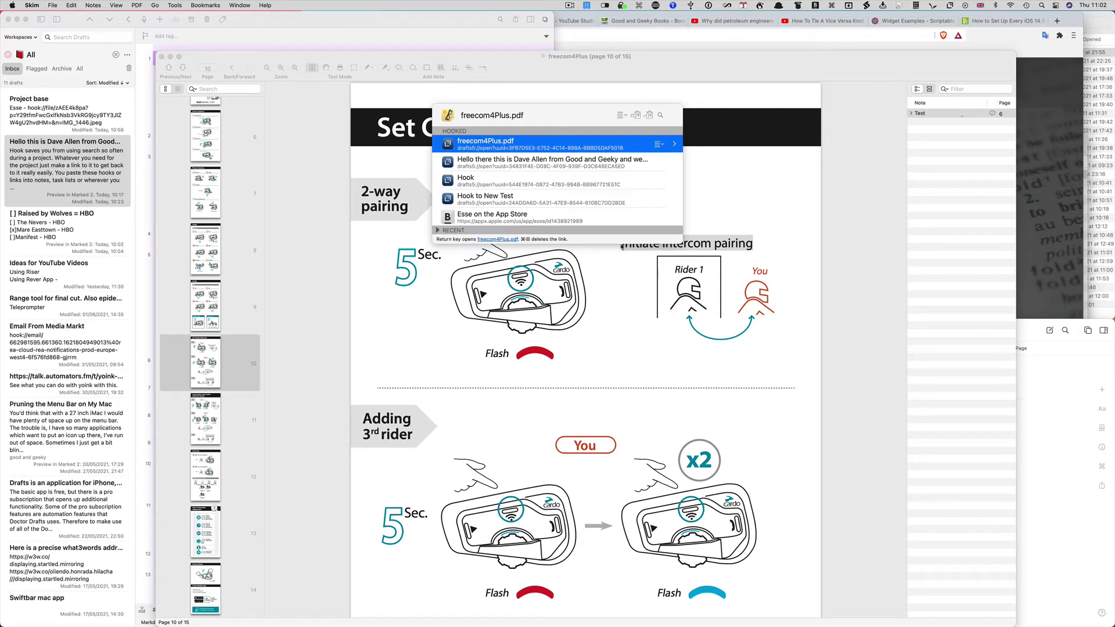
pyautogui.press('super+c')
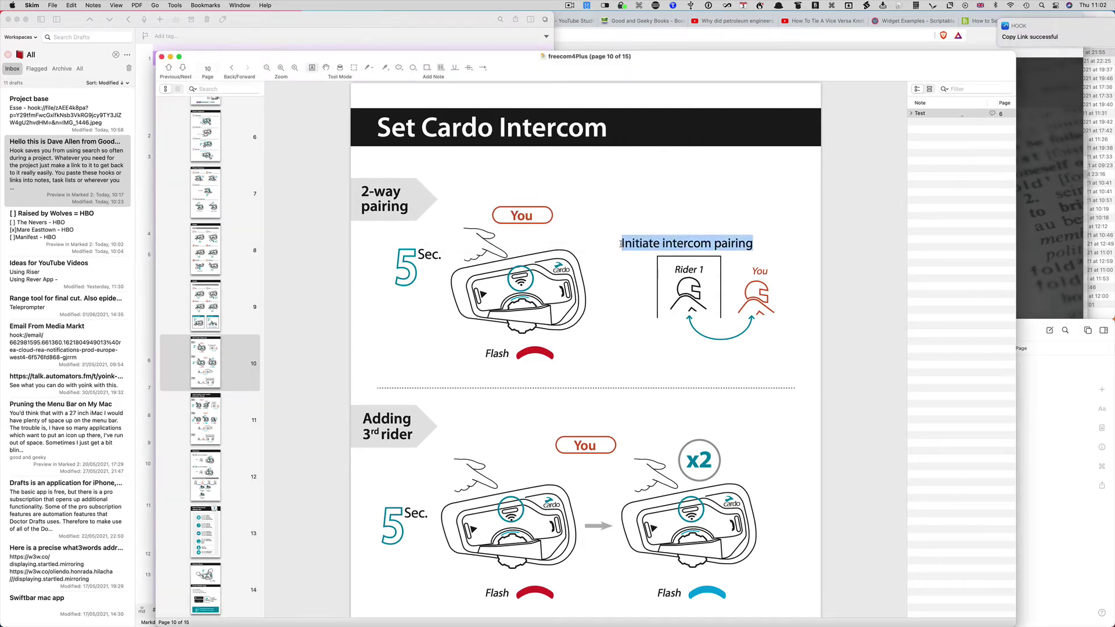
# Add a "PDF -" line to Hook Project Page in Craft and hook the document to the copied PDF link.
pyautogui.click(1051, 390)
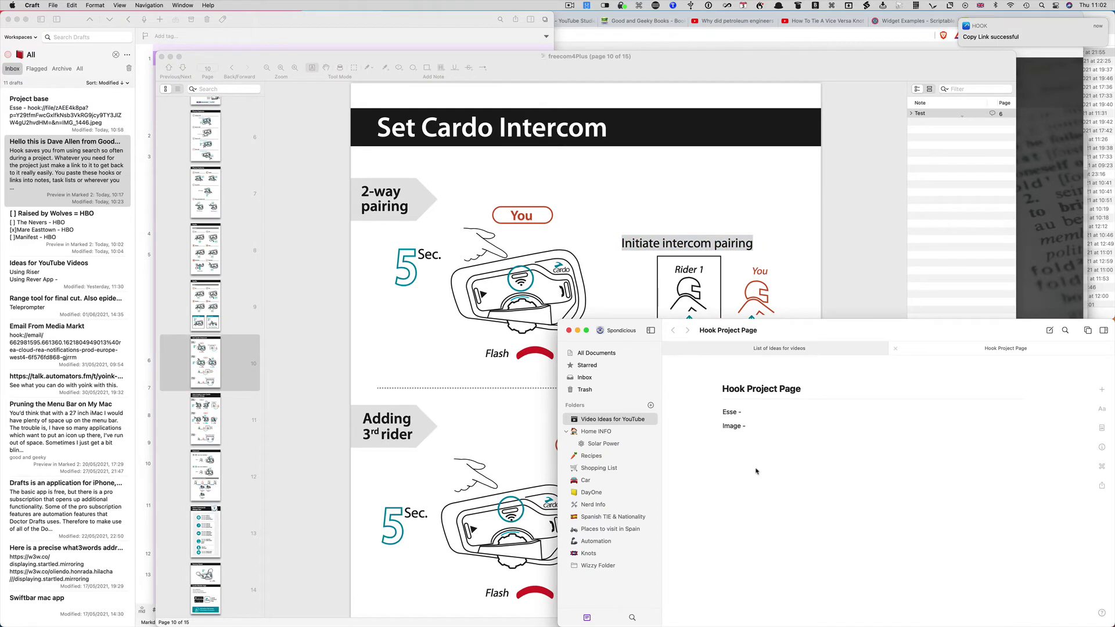
pyautogui.write('PDF')
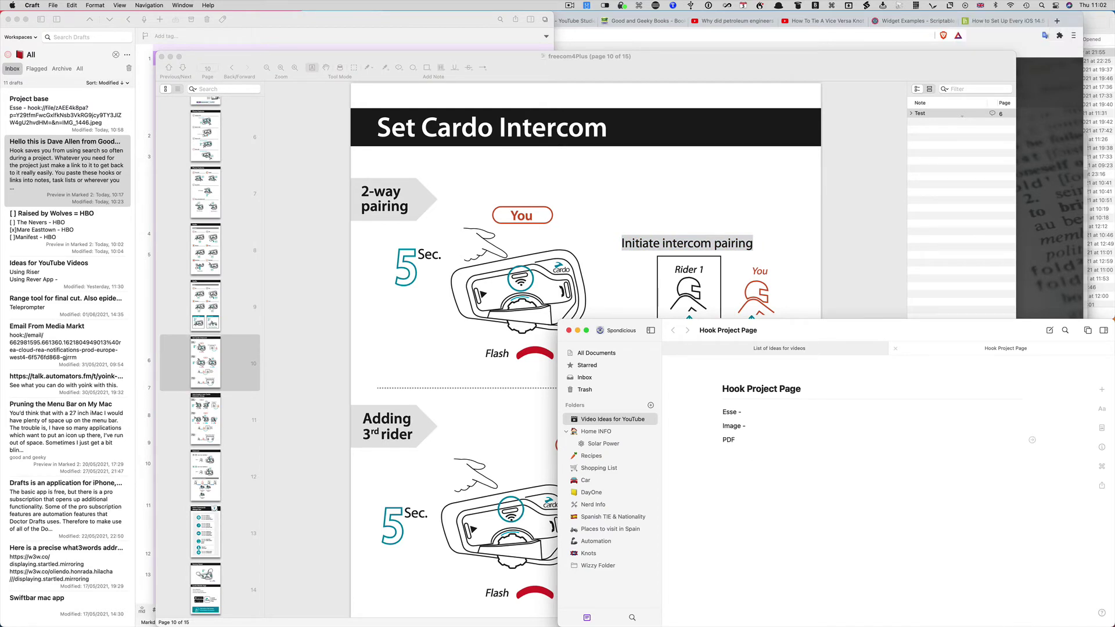
pyautogui.write(' -')
pyautogui.press('super+shift+space')
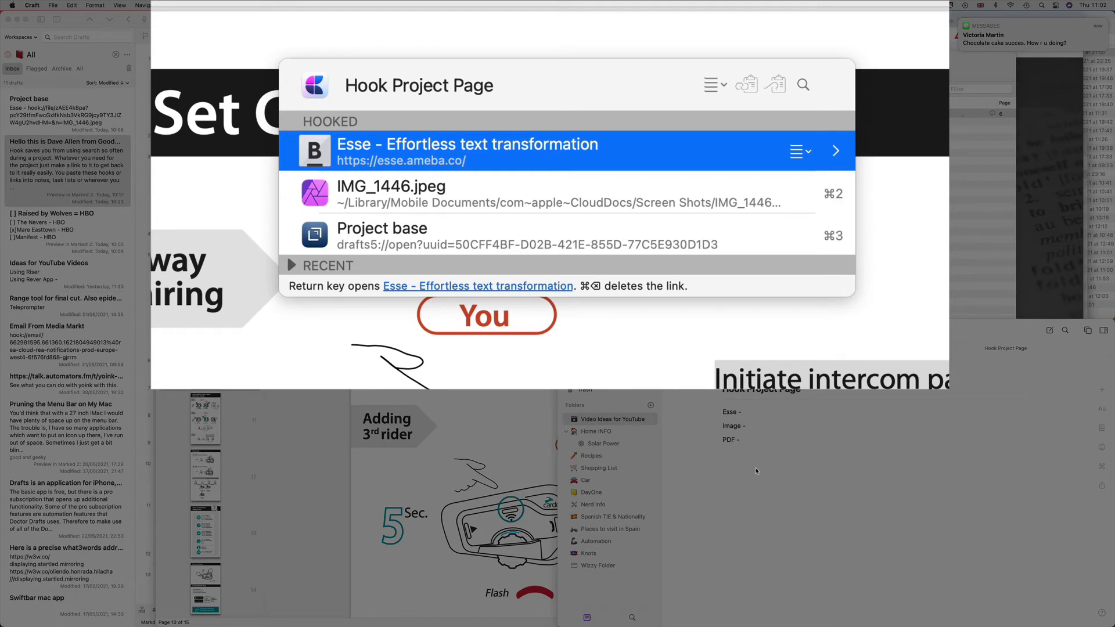
pyautogui.press('super+v')
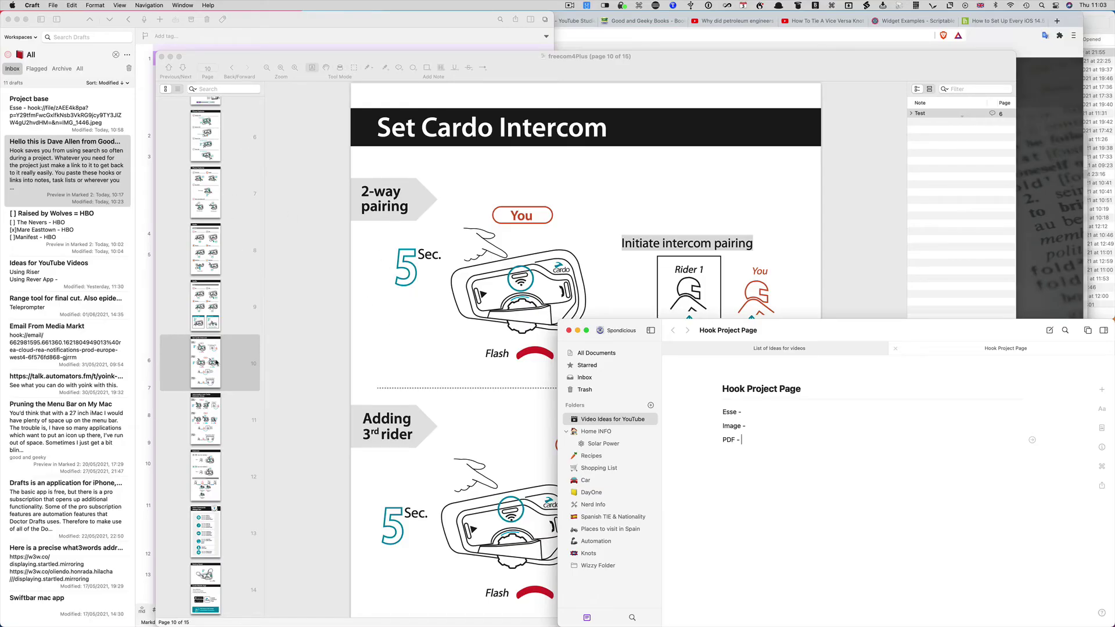
# Return freecom4Plus.pdf to its first page and put the PDF window away.
pyautogui.scroll(10, 229, 240)
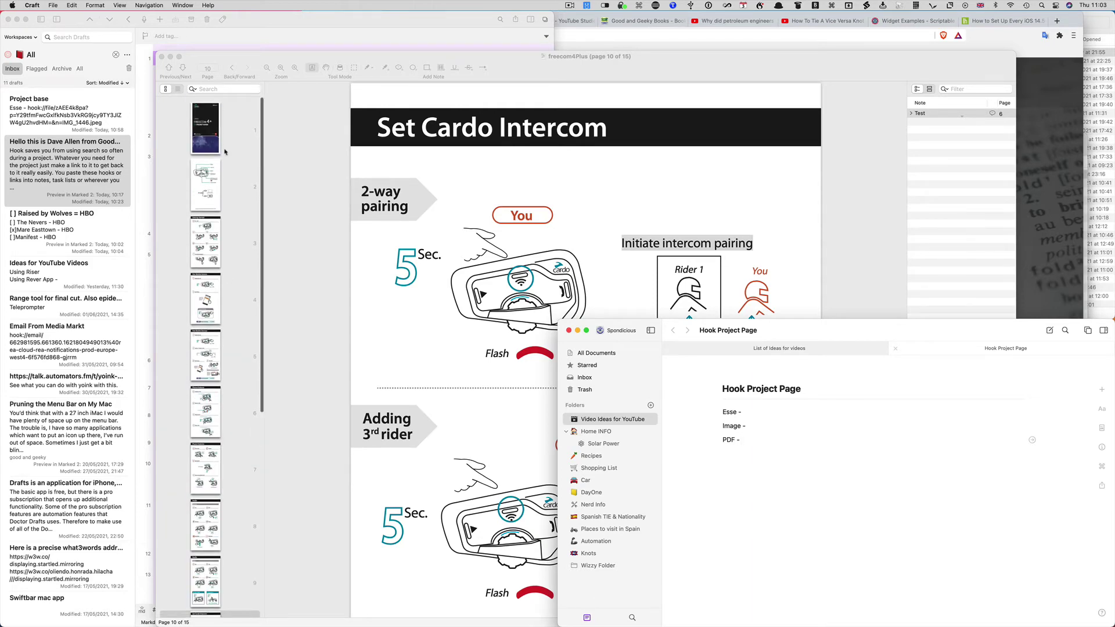
pyautogui.click(225, 142)
pyautogui.click(226, 141)
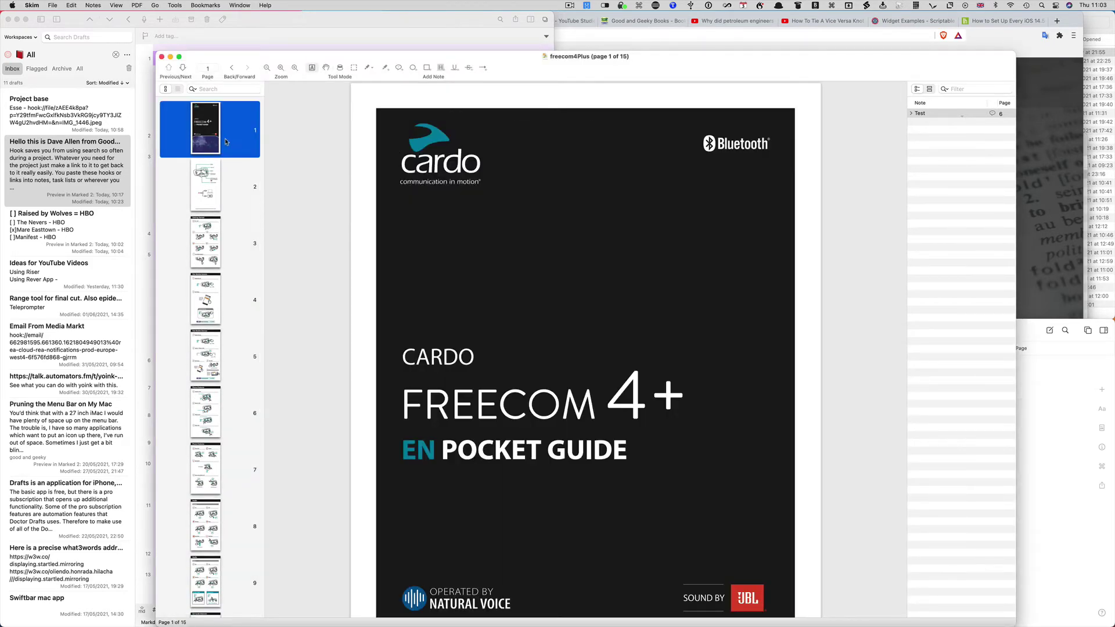
pyautogui.press('super+h')
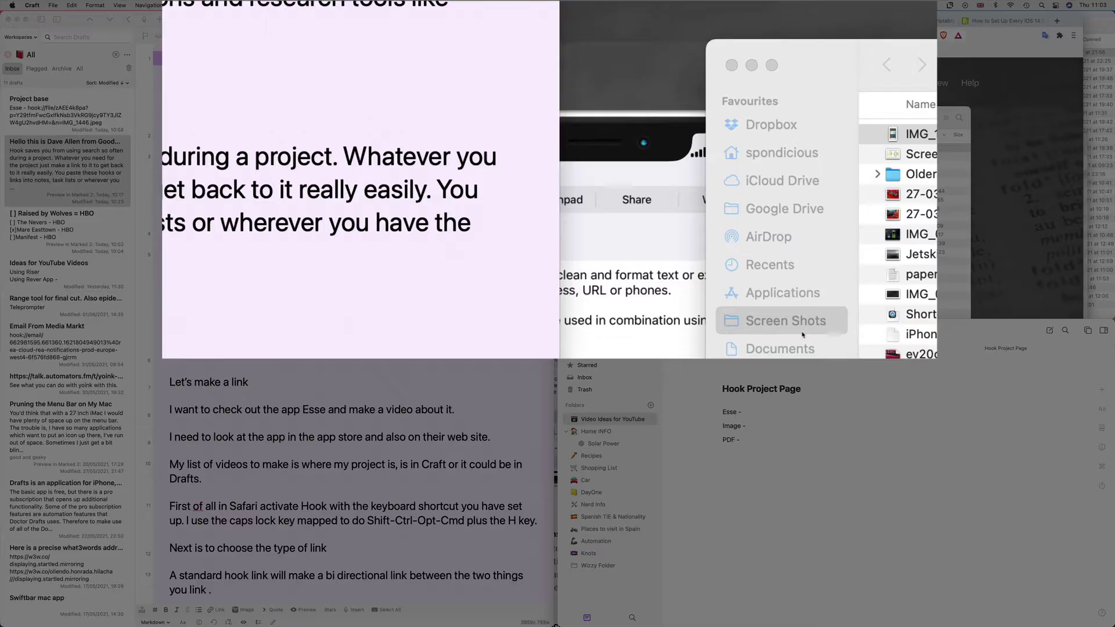
# Open freecom4Plus.pdf at the linked "Initiate intercom pairing" passage from Hook Project Page's hooked links.
pyautogui.press('shift+ctrl+alt+super+h')
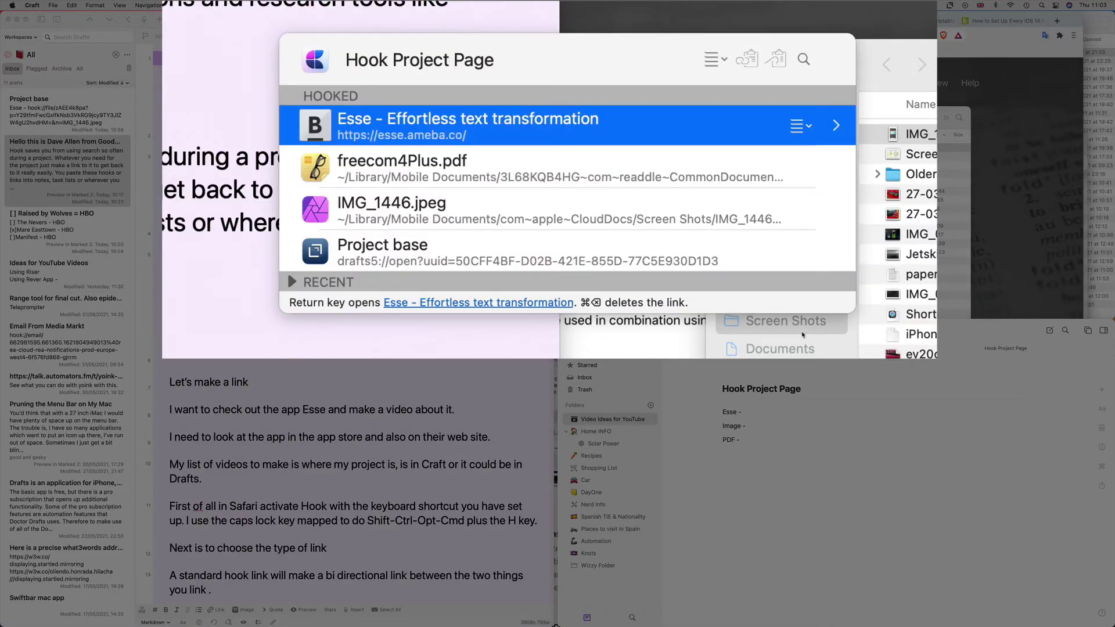
pyautogui.press('Down')
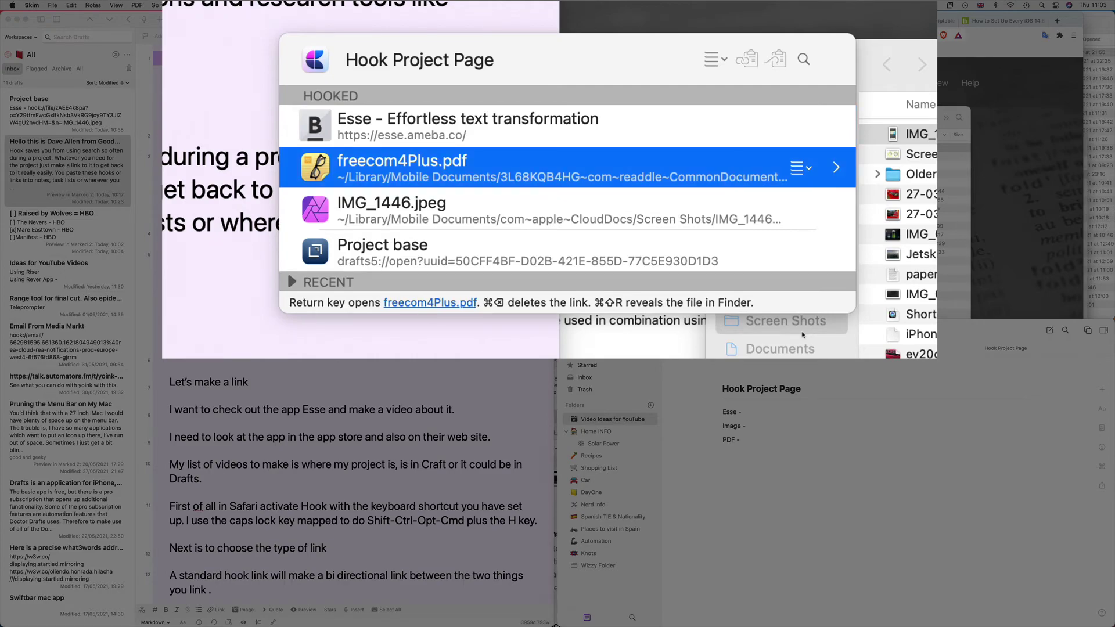
pyautogui.press('Return')
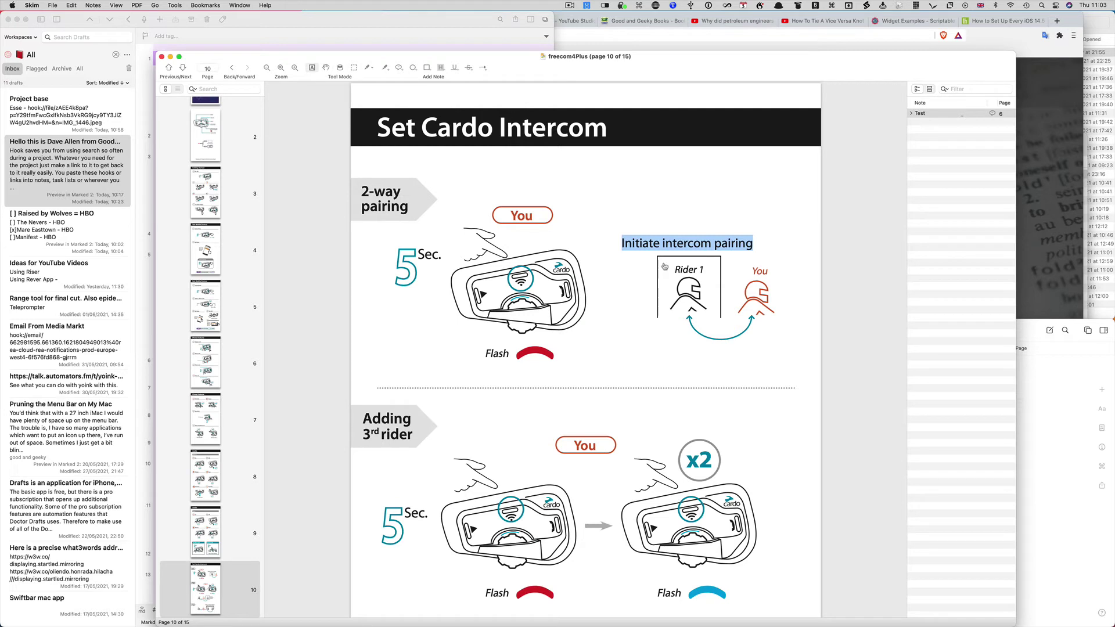
pyautogui.tripleClick(750, 242)
# Look through the pages before the linked passage in freecom4Plus.pdf, and close the PDF.
pyautogui.scroll(10, 356, 271)
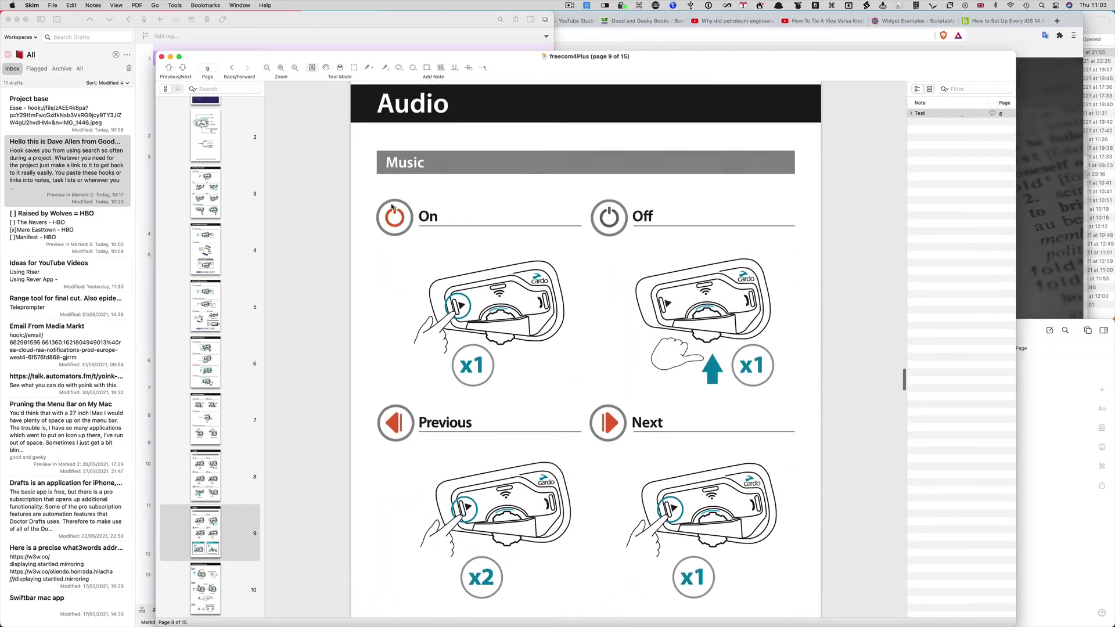
pyautogui.scroll(5, 361, 200)
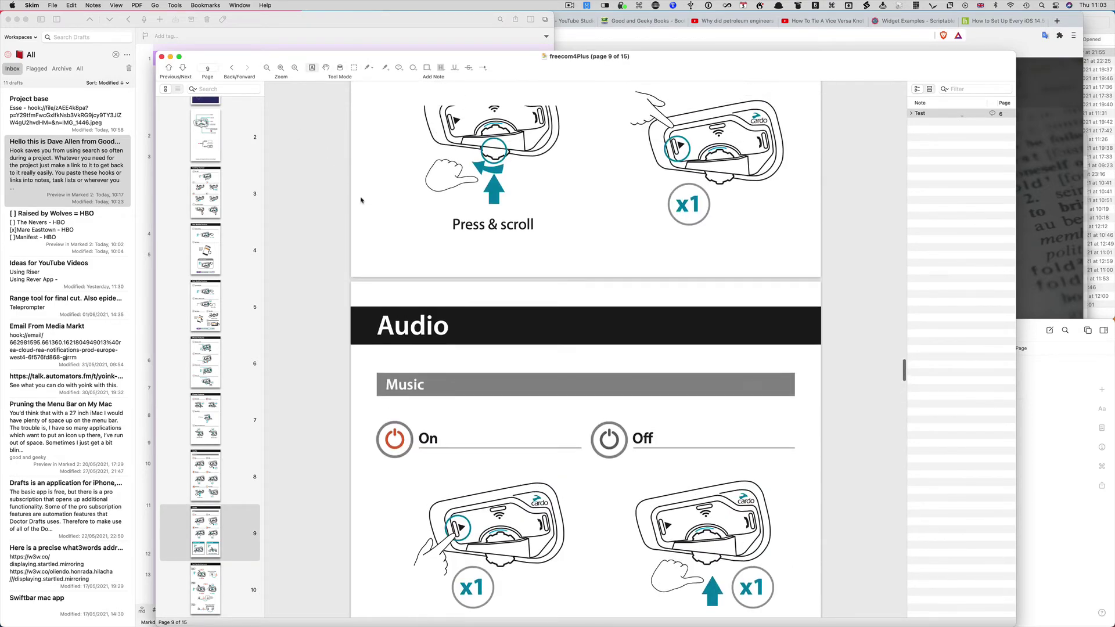
pyautogui.scroll(15, 361, 200)
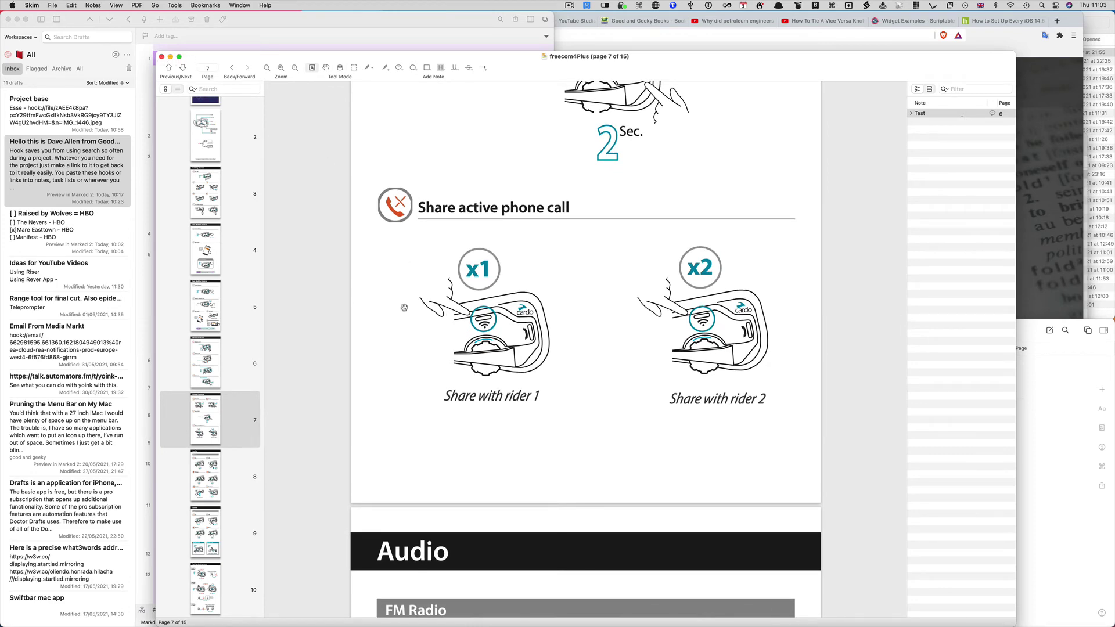
pyautogui.scroll(-5, 491, 400)
pyautogui.scroll(-10, 491, 400)
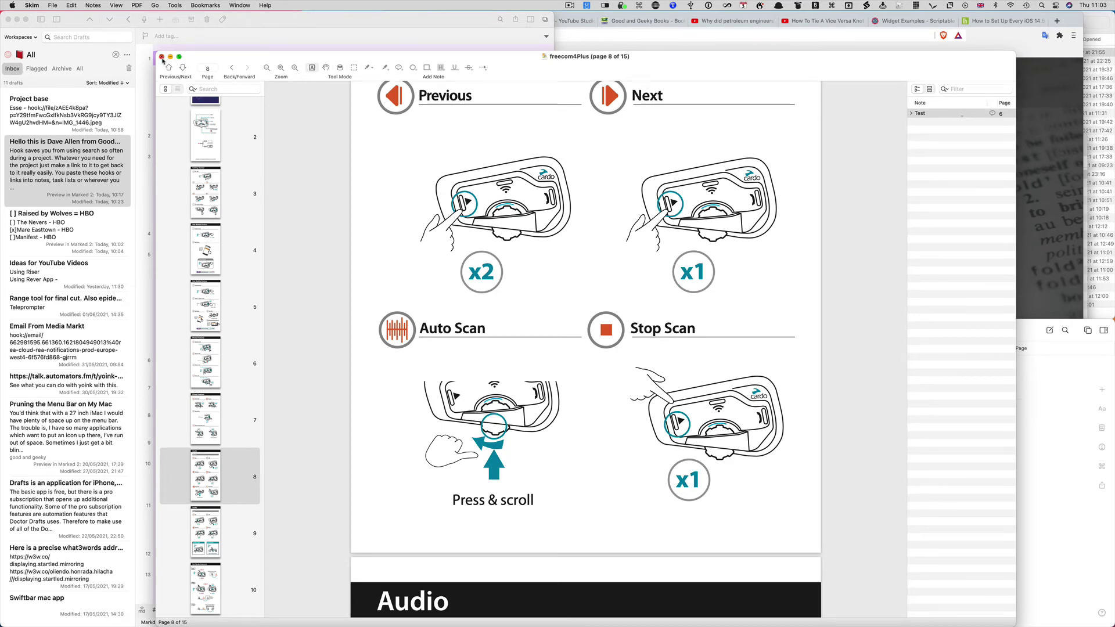
pyautogui.click(162, 57)
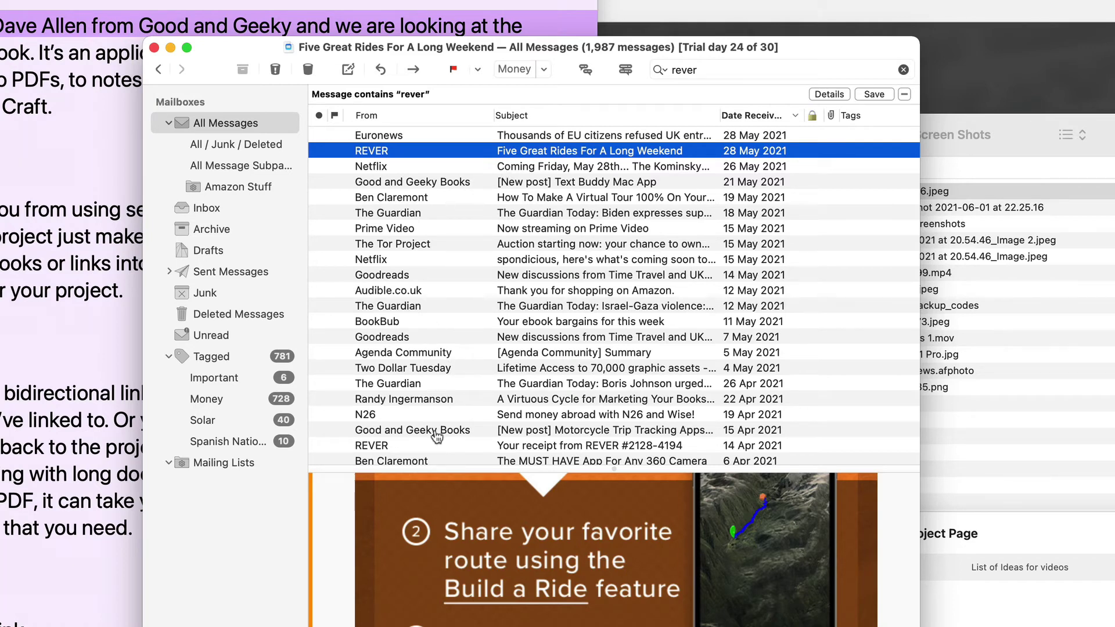
# Copy the "Five Great Rides For A Long Weekend" email's link, switch to Craft, add an "Email -" line, and hook Hook Project Page to that link.
pyautogui.press('super+shift+space')
pyautogui.press('super+Tab')
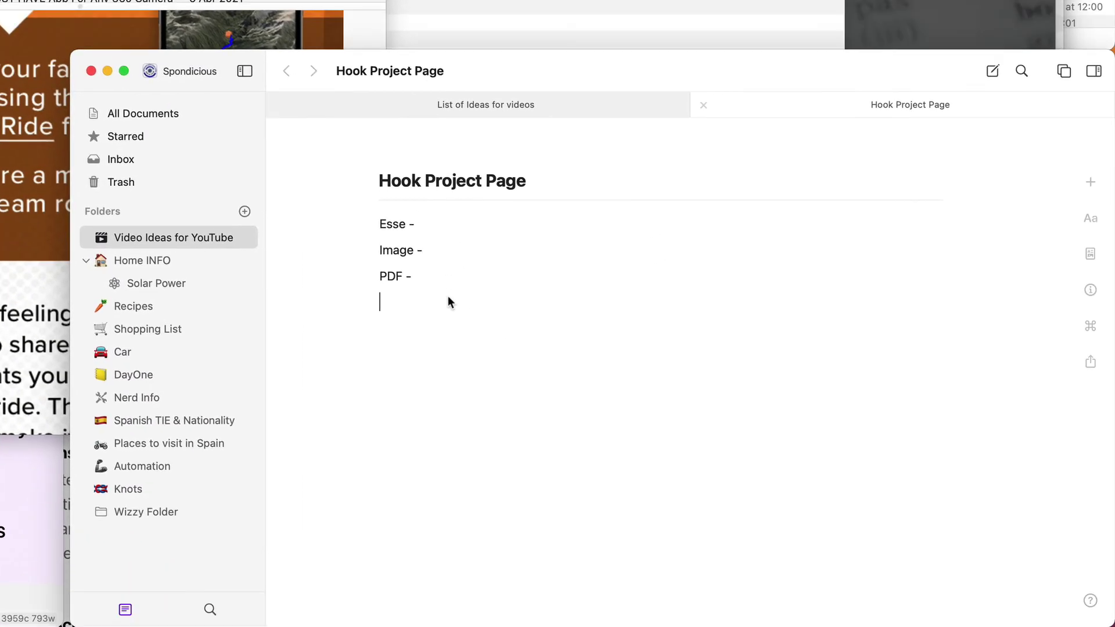
pyautogui.write('Email -')
pyautogui.click(447, 296)
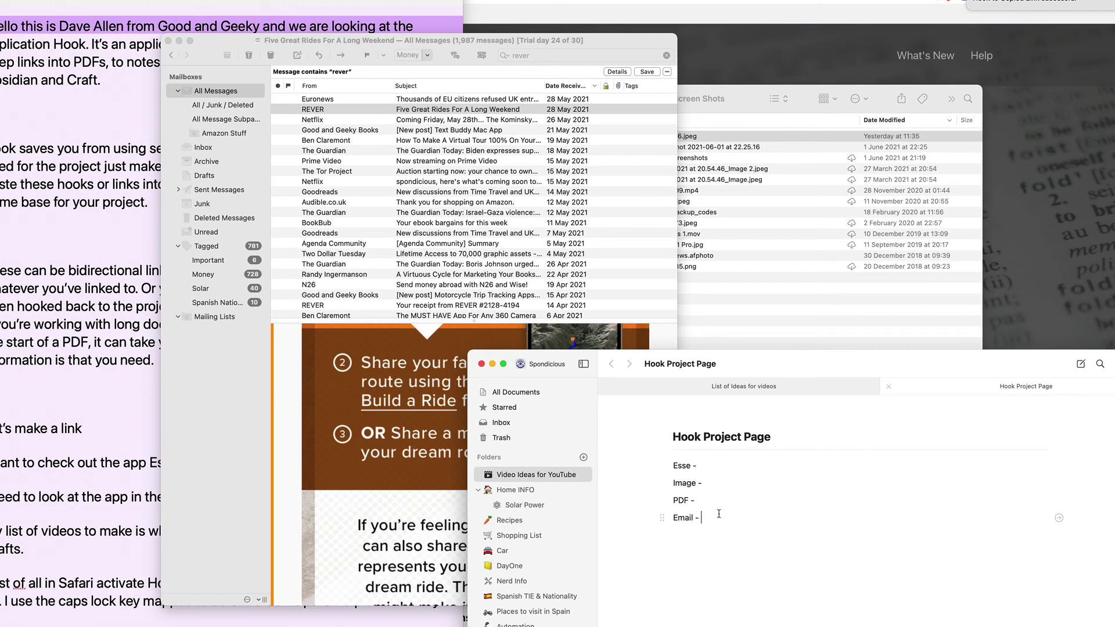
# Open the "Five Great Rides For A Long Weekend" email from Hook Project Page's hooked links, look through it, and close it.
pyautogui.press('super+shift+space')
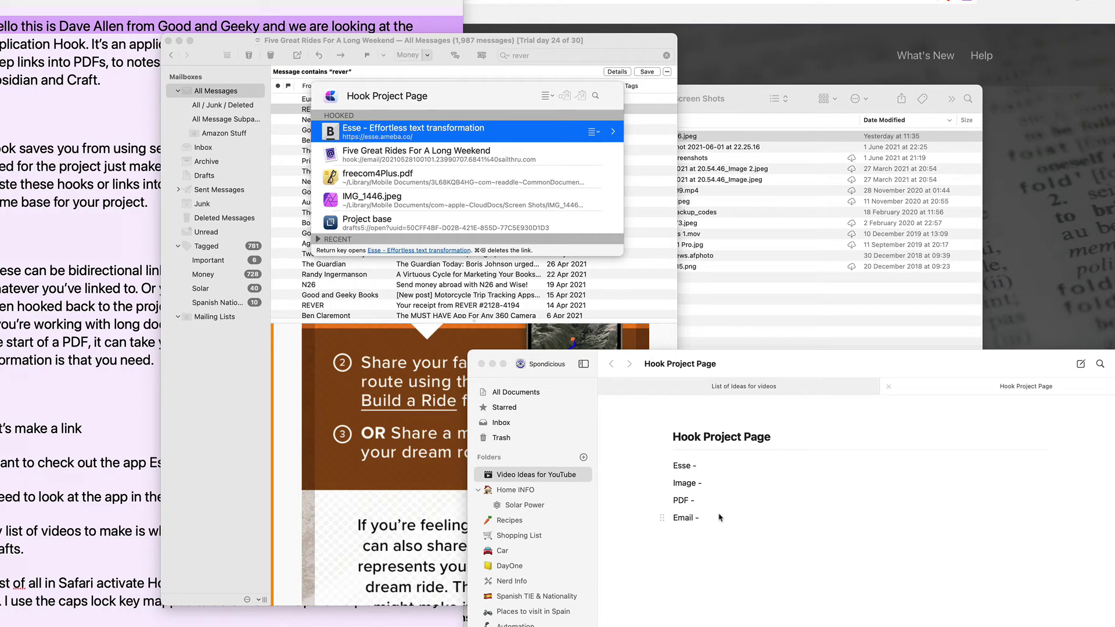
pyautogui.press('Down')
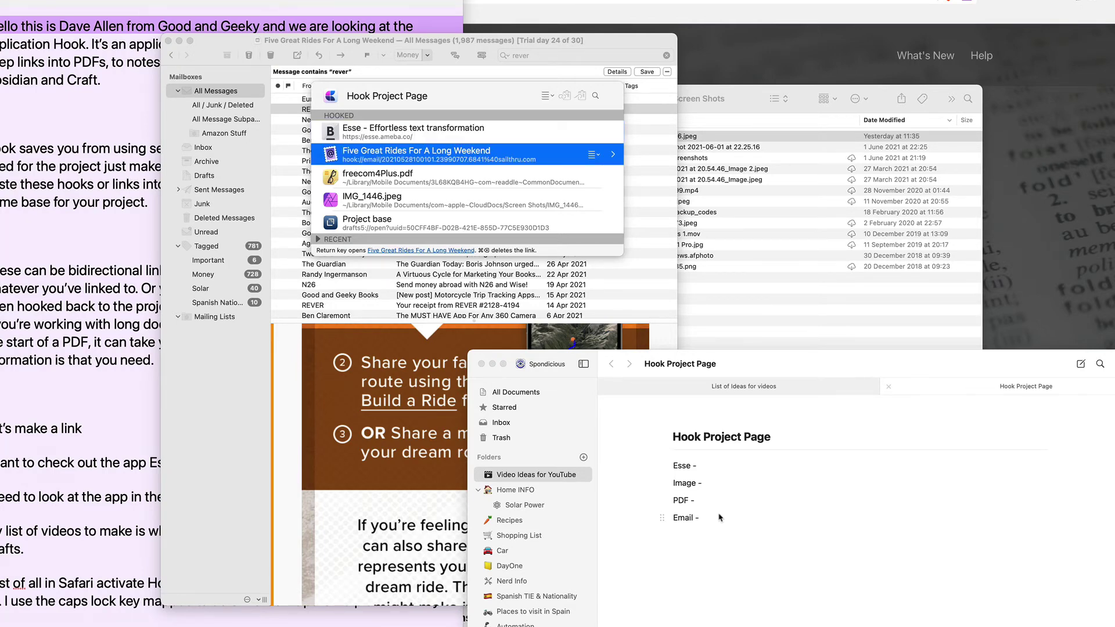
pyautogui.press('Return')
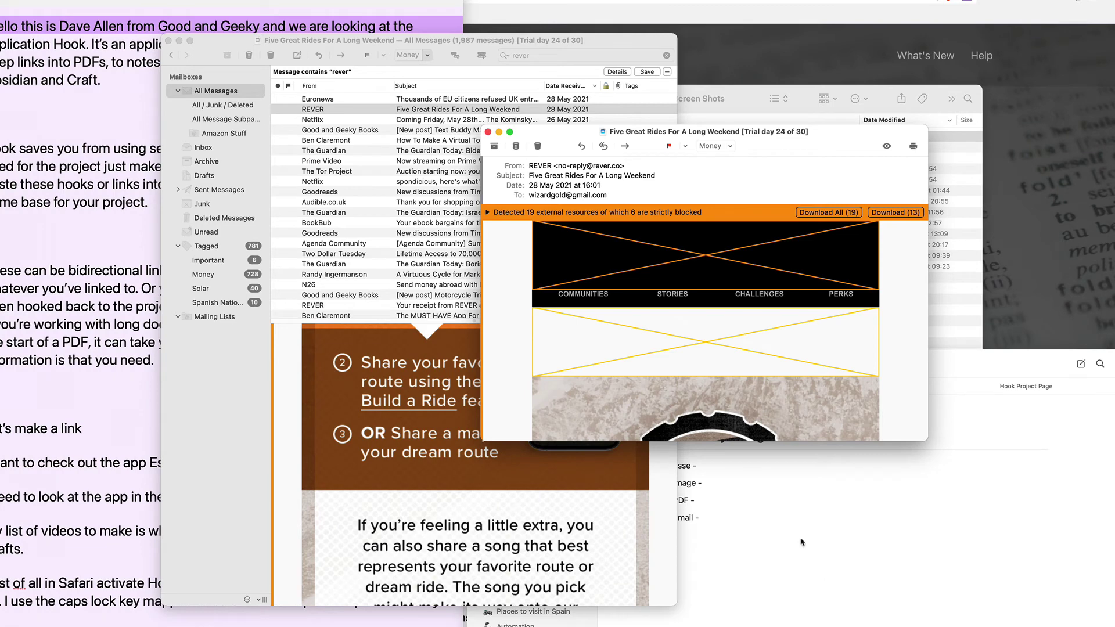
pyautogui.scroll(-5, 705, 389)
pyautogui.scroll(-4, 704, 390)
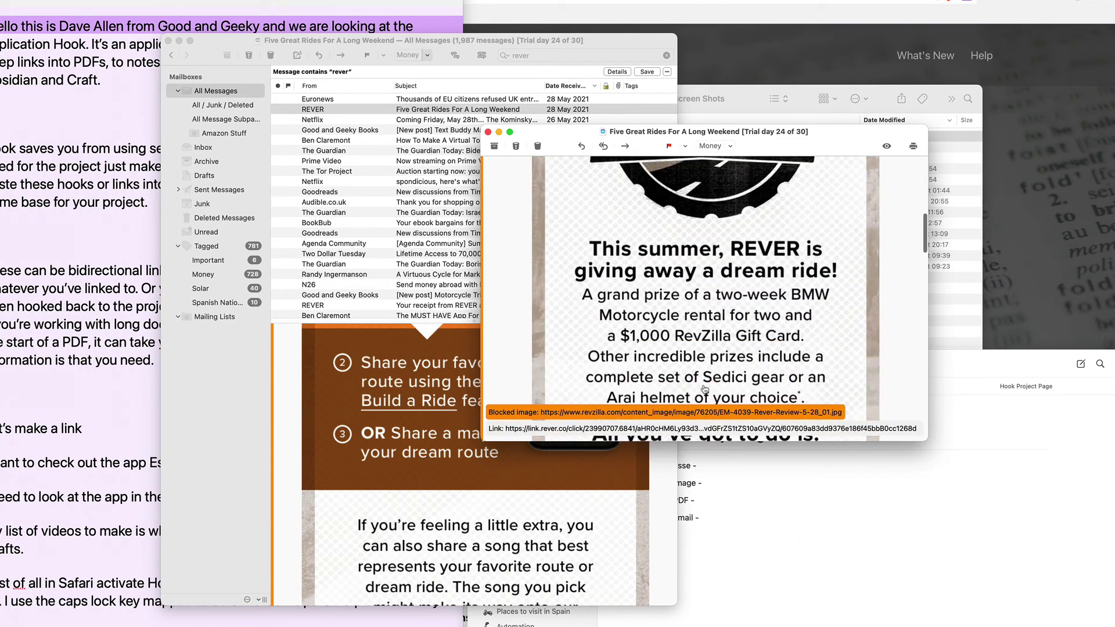
pyautogui.click(488, 133)
# Bring the Esse web page in Brave forward and copy its Markdown link with Hook.
pyautogui.click(747, 42)
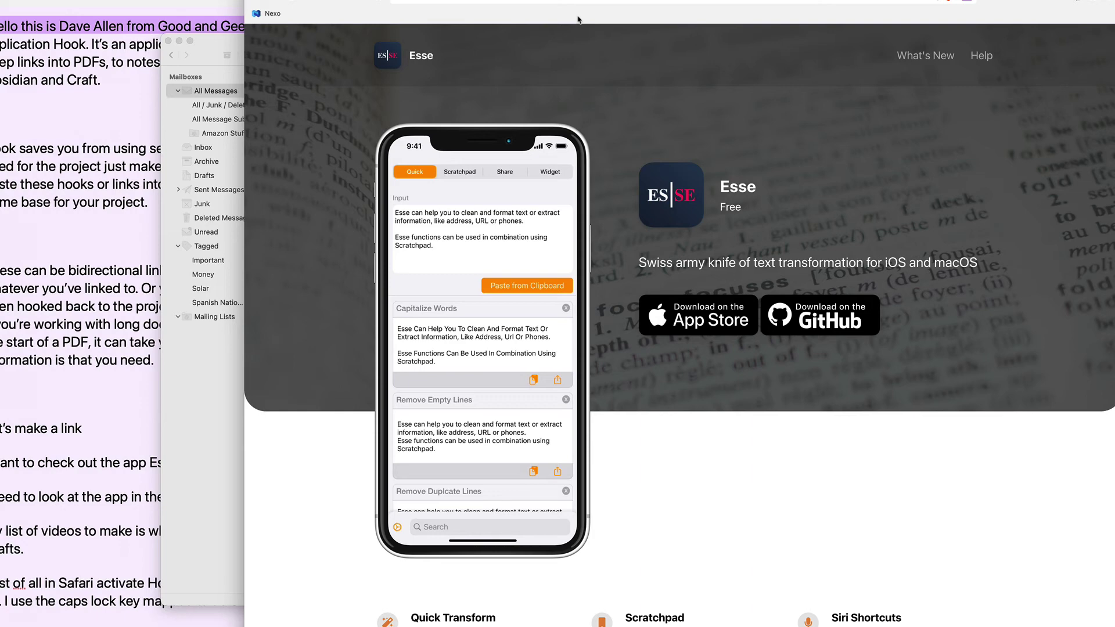
pyautogui.press('ctrl+alt+shift+super+h')
pyautogui.click(547, 95)
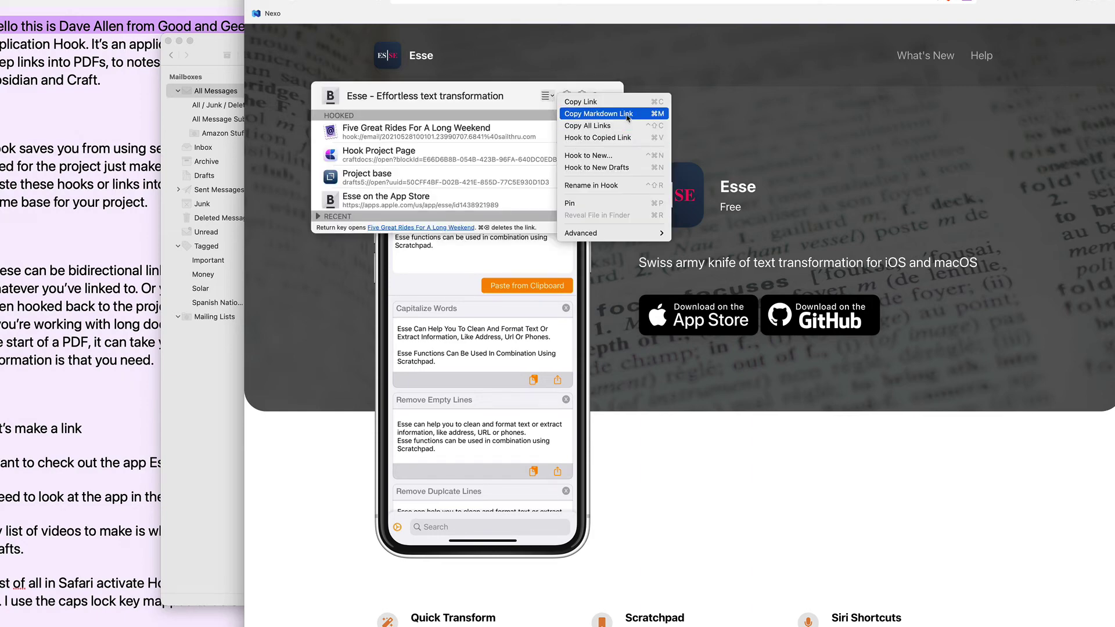
pyautogui.click(598, 113)
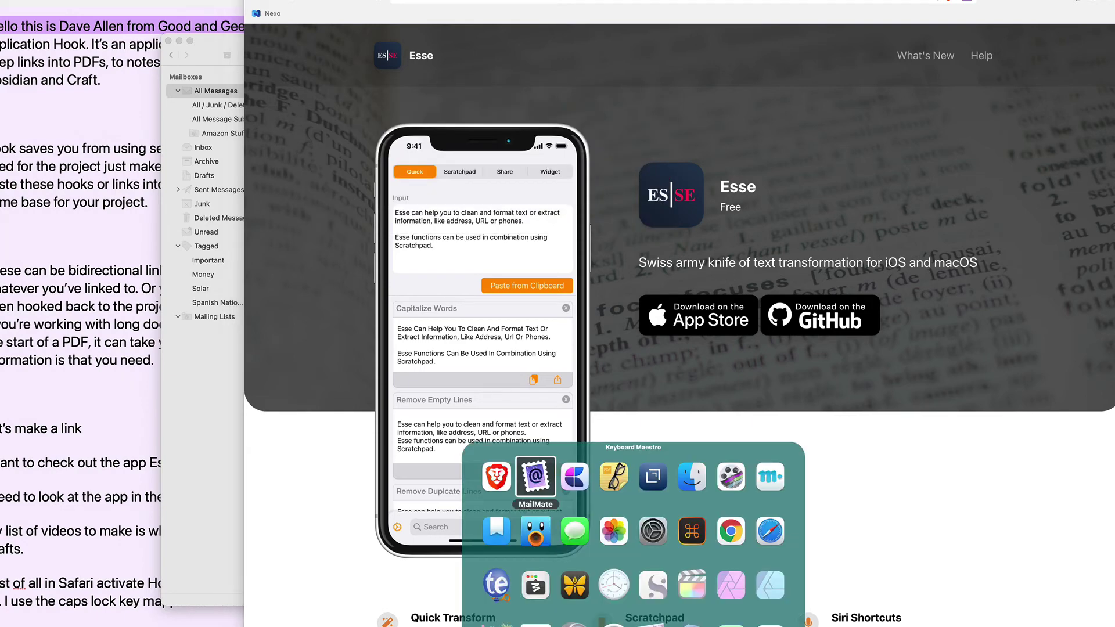
# Switch to Craft and paste the "Esse - Effortless text transformation" link after "Esse -" on Hook Project Page.
pyautogui.click(567, 511)
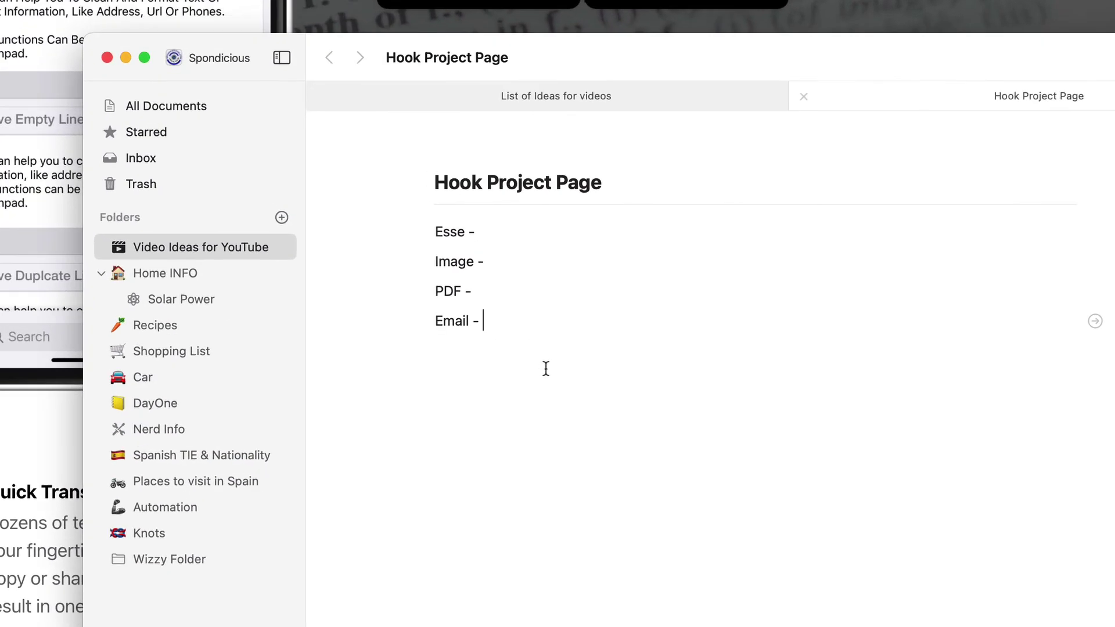
pyautogui.click(501, 231)
pyautogui.write('Esse - Effortless text transformation')
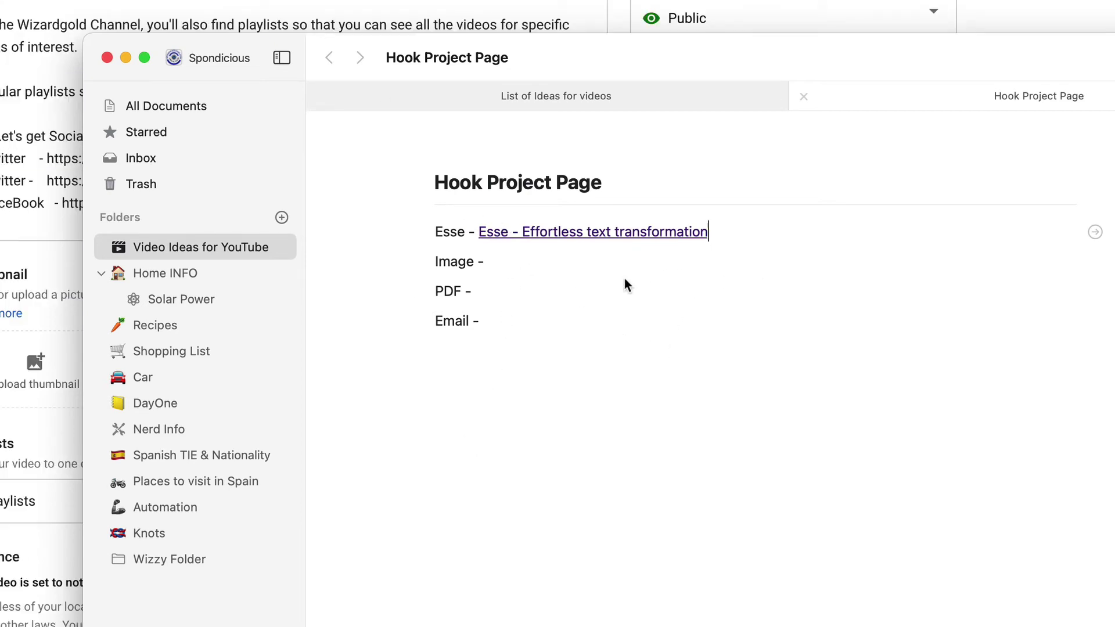
# Open the Esse web page from the pasted link on Hook Project Page, and return to Craft.
pyautogui.click(688, 299)
pyautogui.click(664, 239)
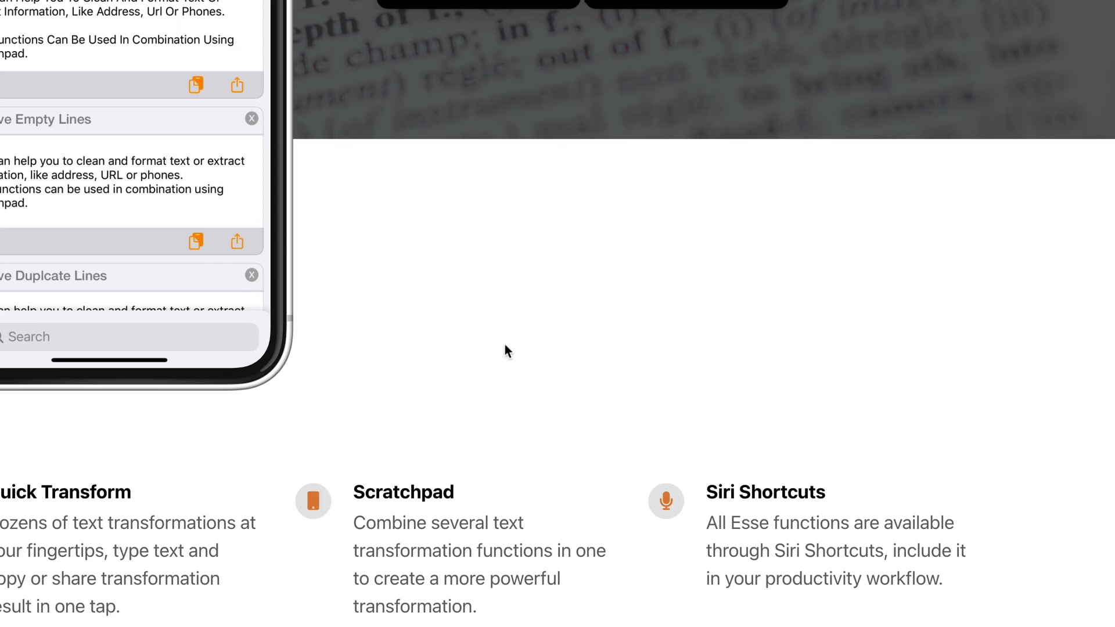
pyautogui.press('F4')
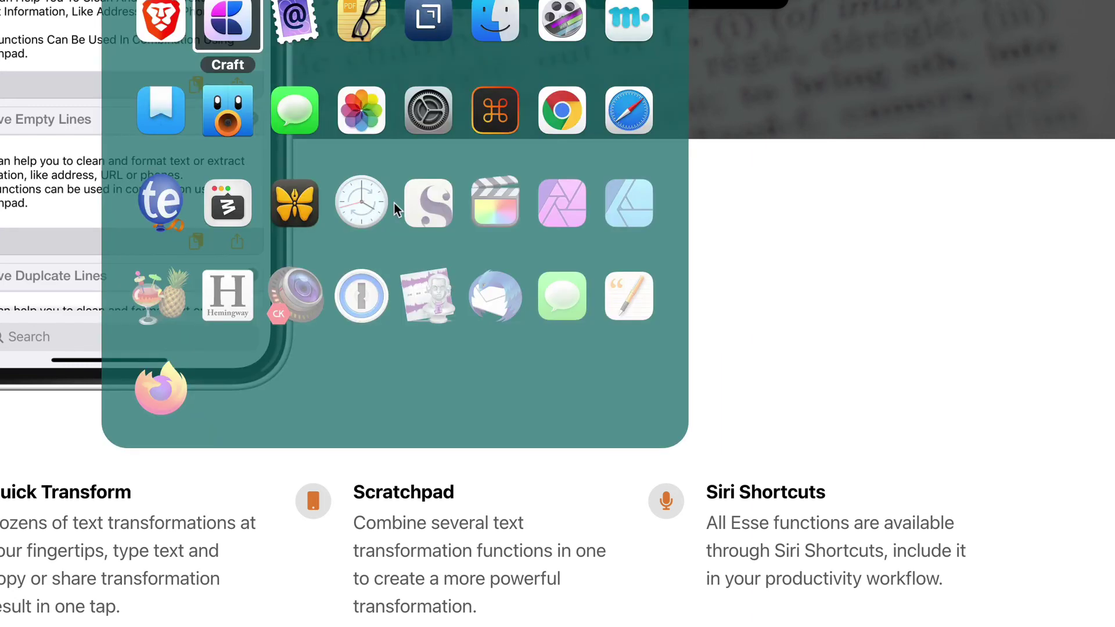
pyautogui.press('Return')
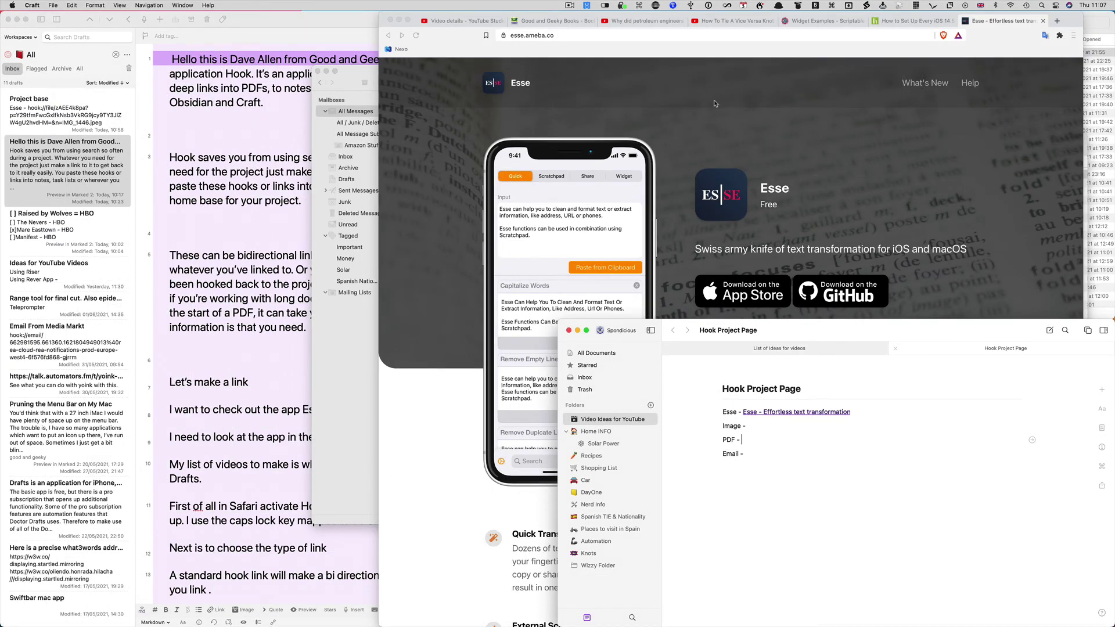
# Switch to the Widget Examples - Scriptable page in Brave and hook it to a new draft in Drafts.
pyautogui.click(819, 24)
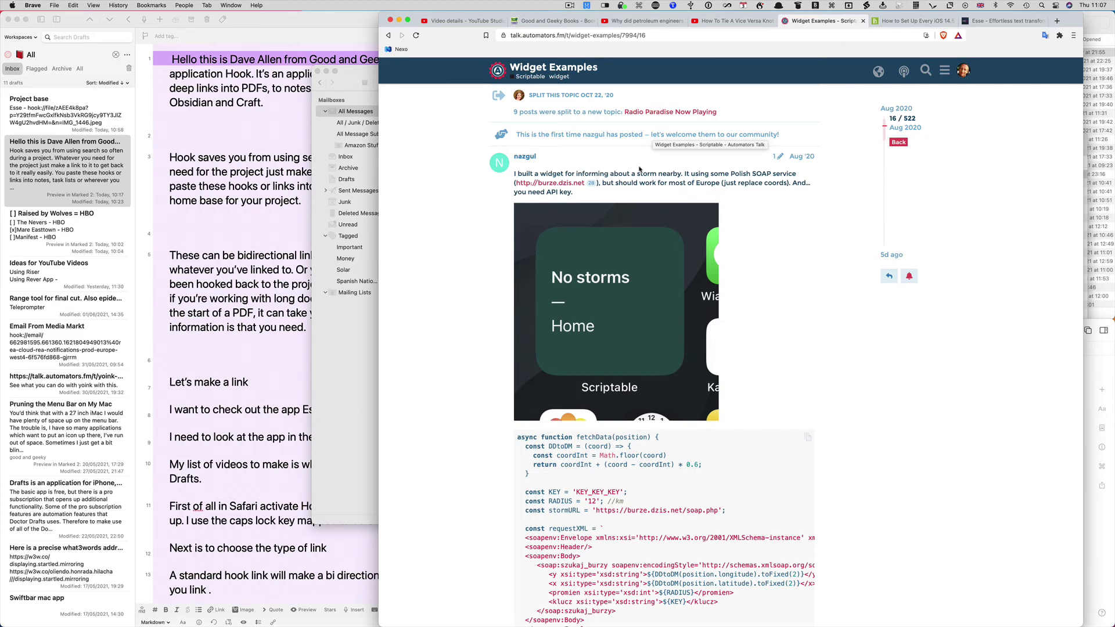
pyautogui.press('super+shift+space')
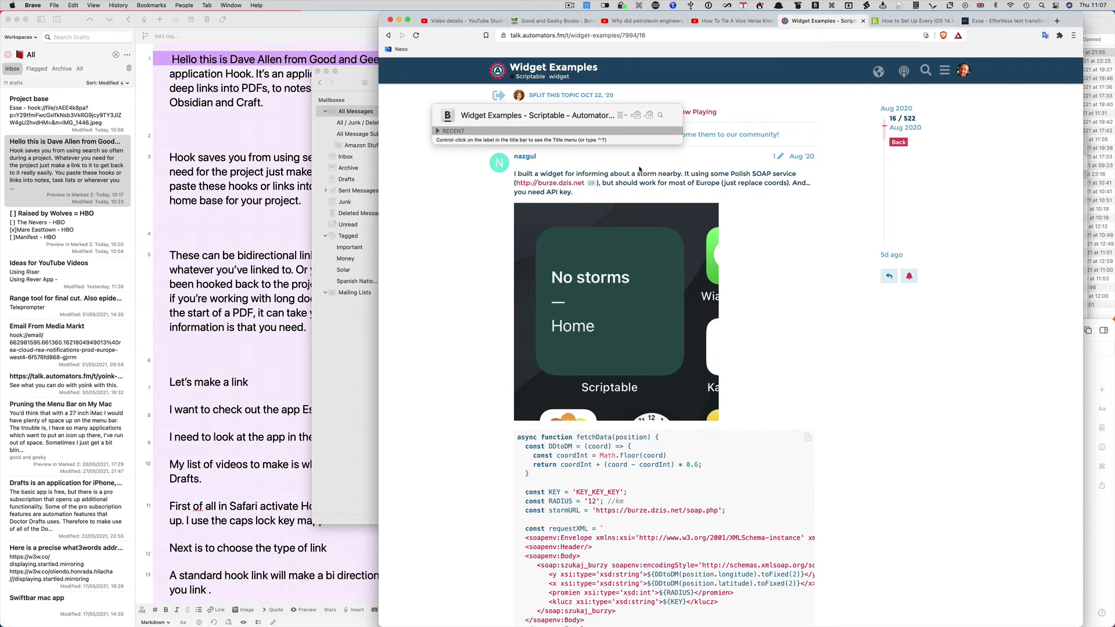
pyautogui.press('super+n')
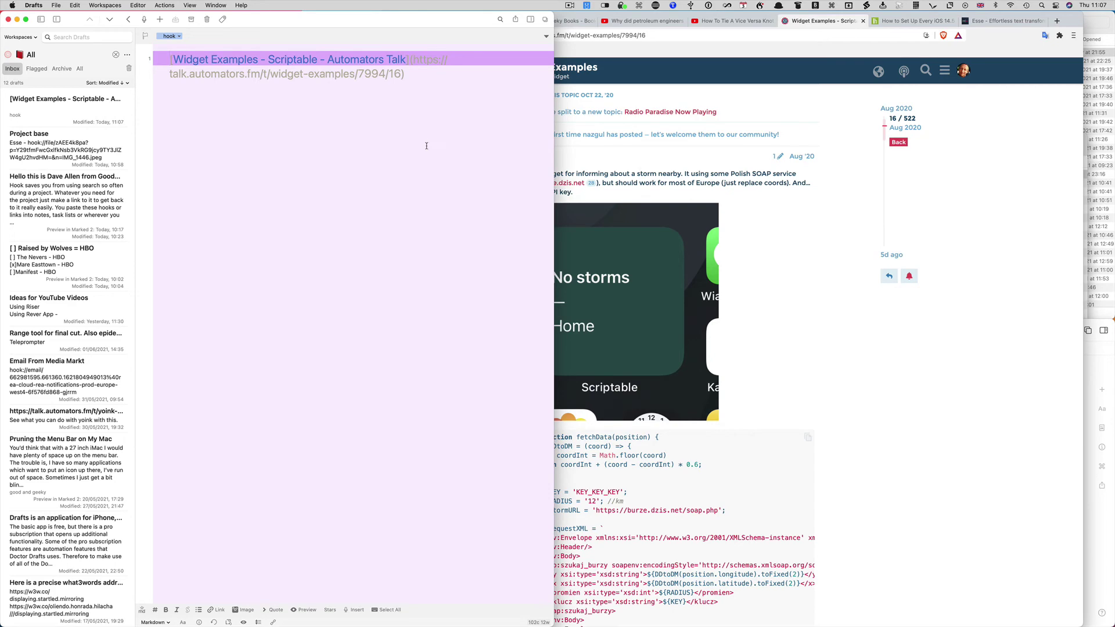
pyautogui.click(404, 407)
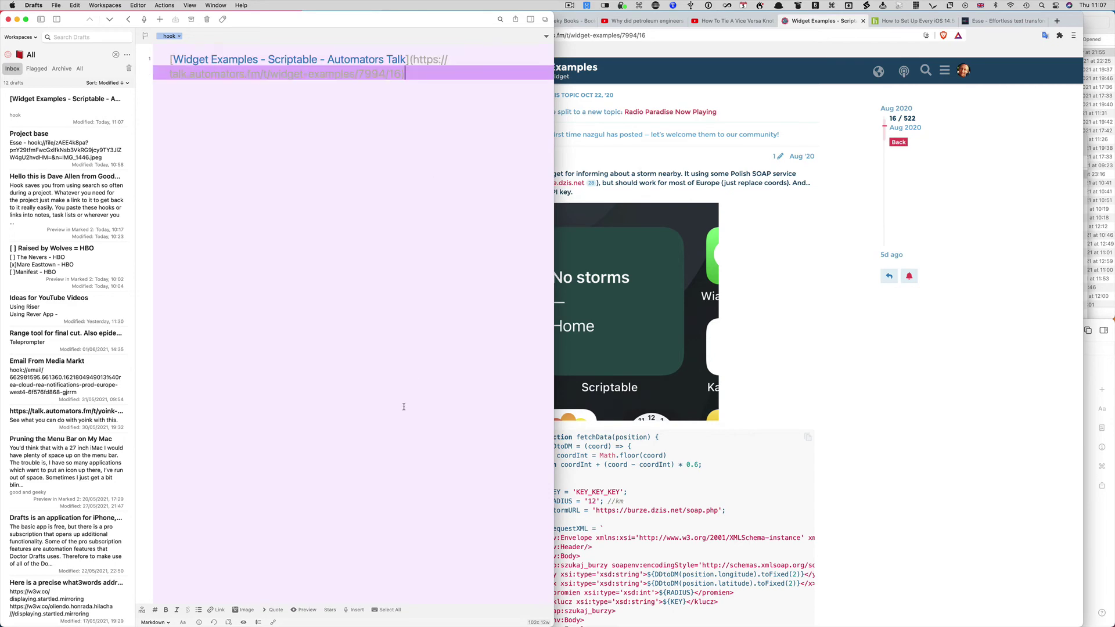
# Show the iOS 14.5 features article in Brave, and open the Widget Examples page from the link in the new draft.
pyautogui.click(877, 331)
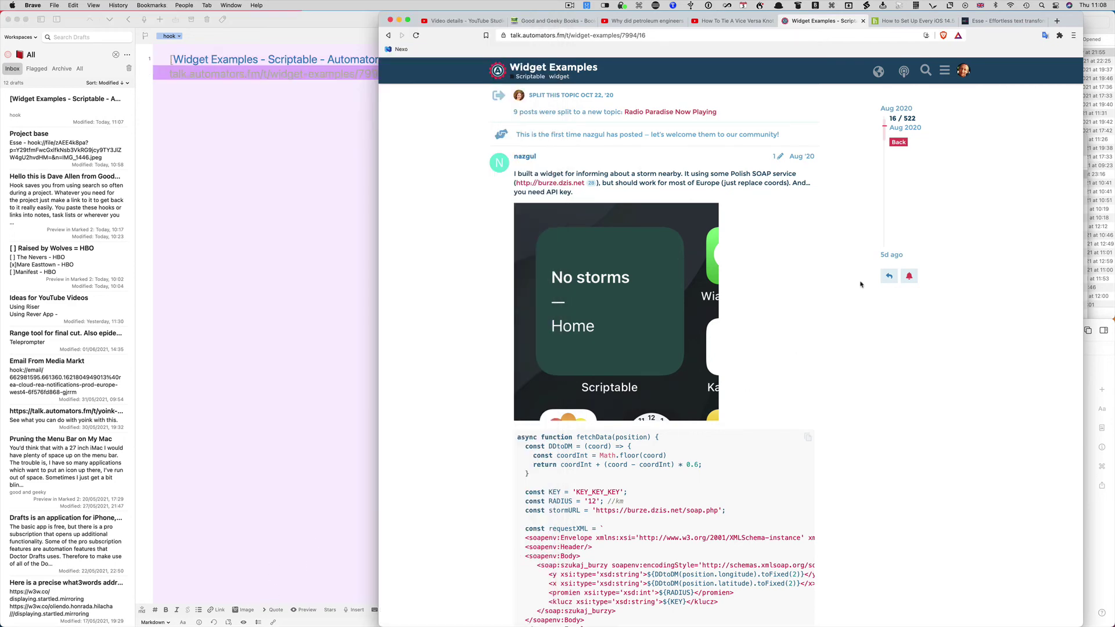
pyautogui.click(863, 20)
pyautogui.click(277, 252)
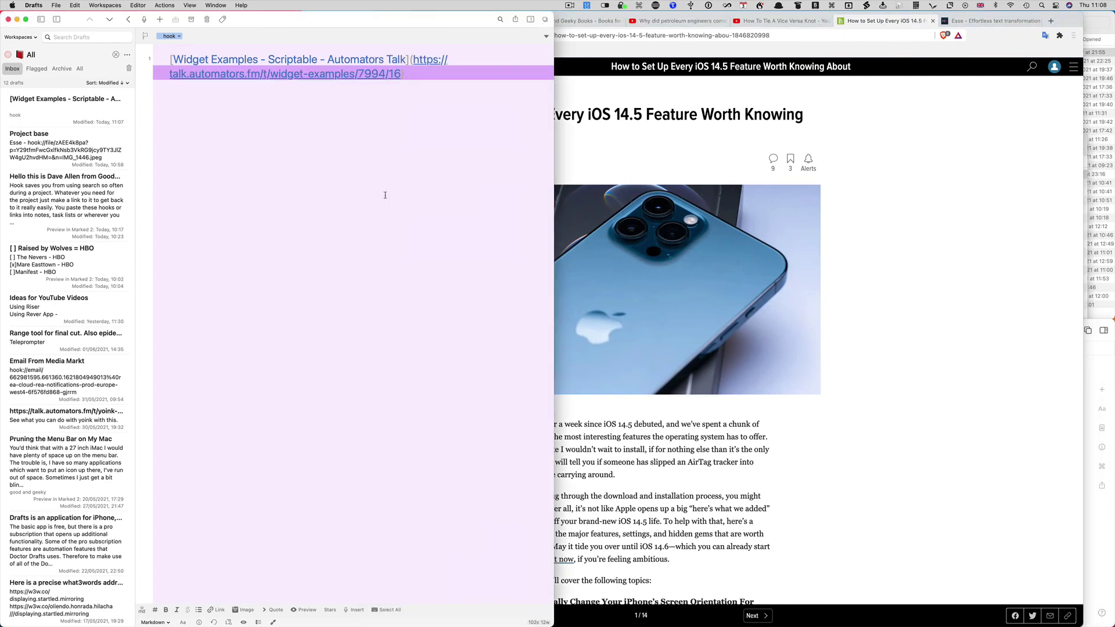
pyautogui.click(354, 76)
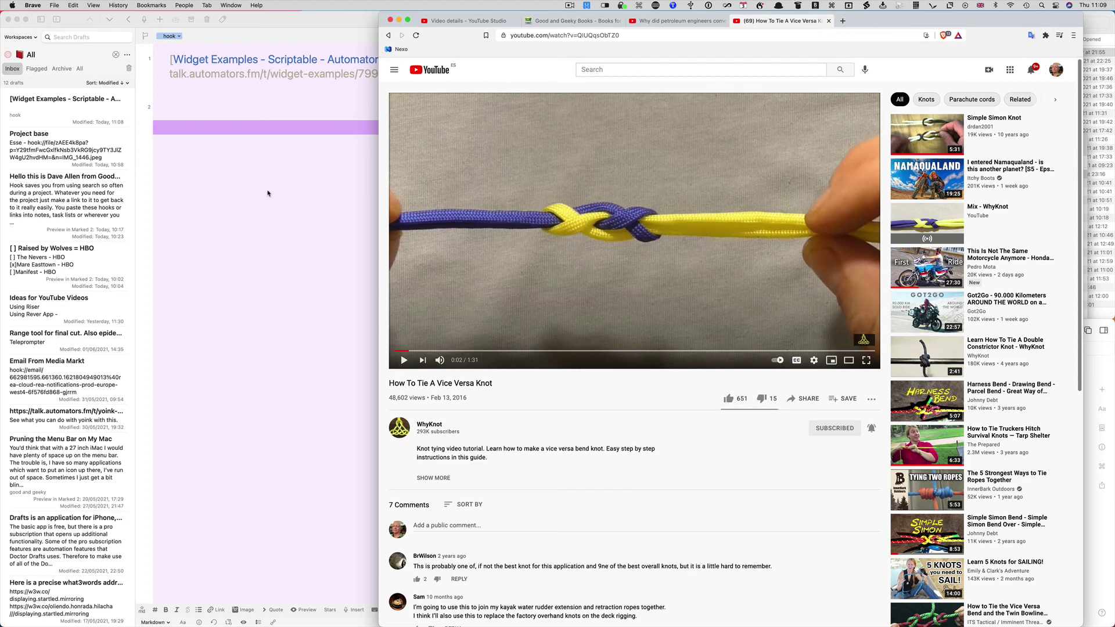
# Bring up Hook on the Vice Versa Knot YouTube page and copy the link of the recent Esse - Effortless text transformation item.
pyautogui.press('super+shift+space')
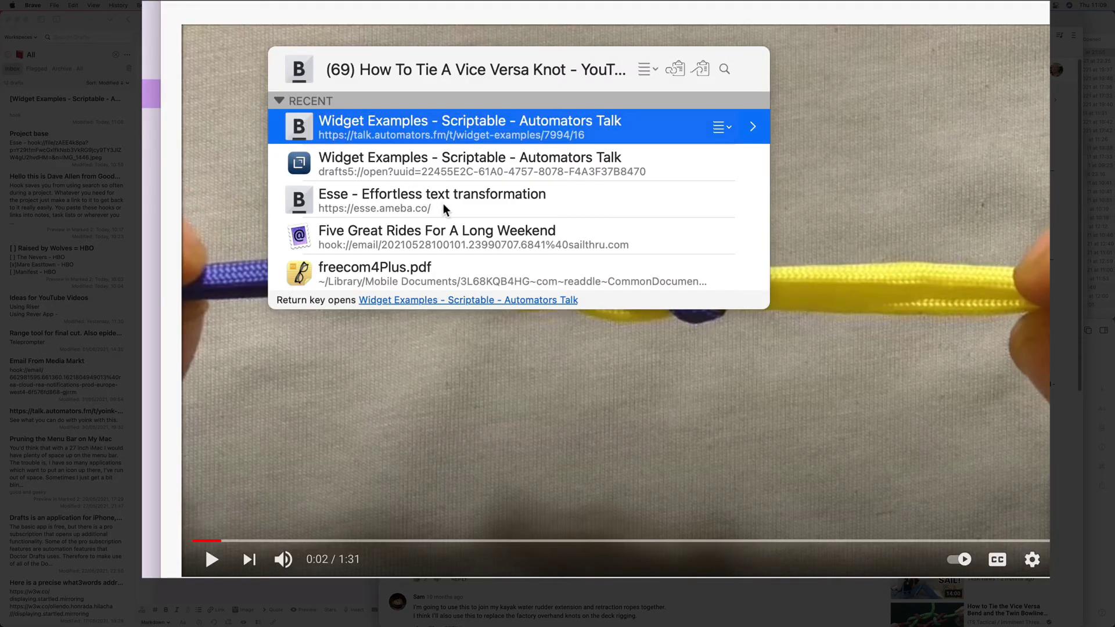
pyautogui.click(604, 198)
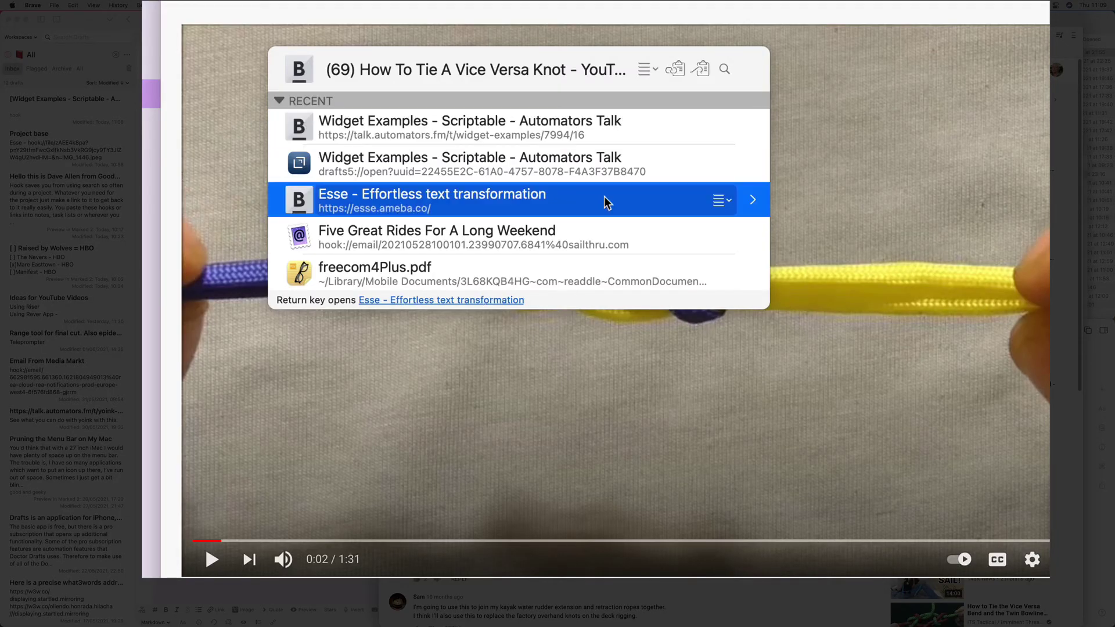
pyautogui.click(727, 203)
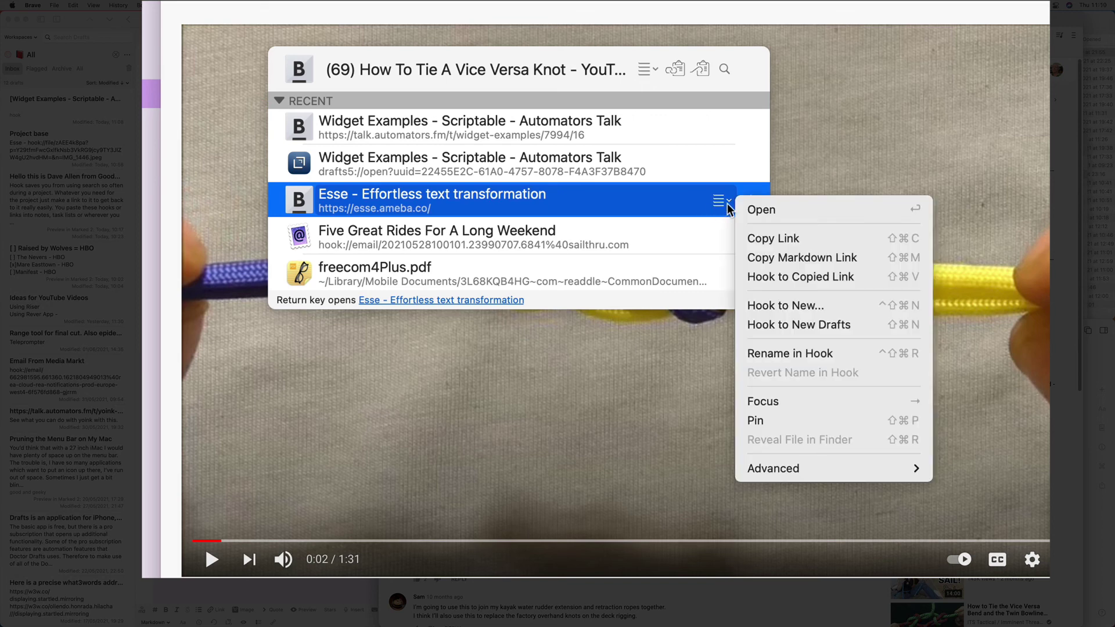
pyautogui.click(806, 242)
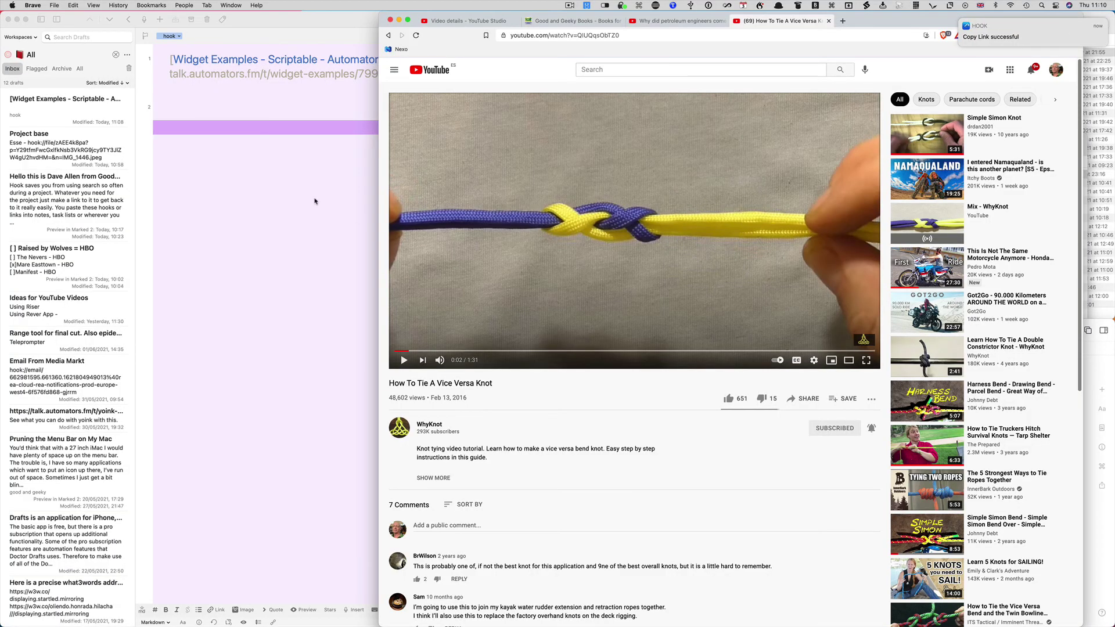
# Switch to the Widget Examples draft in Drafts and bring up its links in Hook.
pyautogui.click(303, 188)
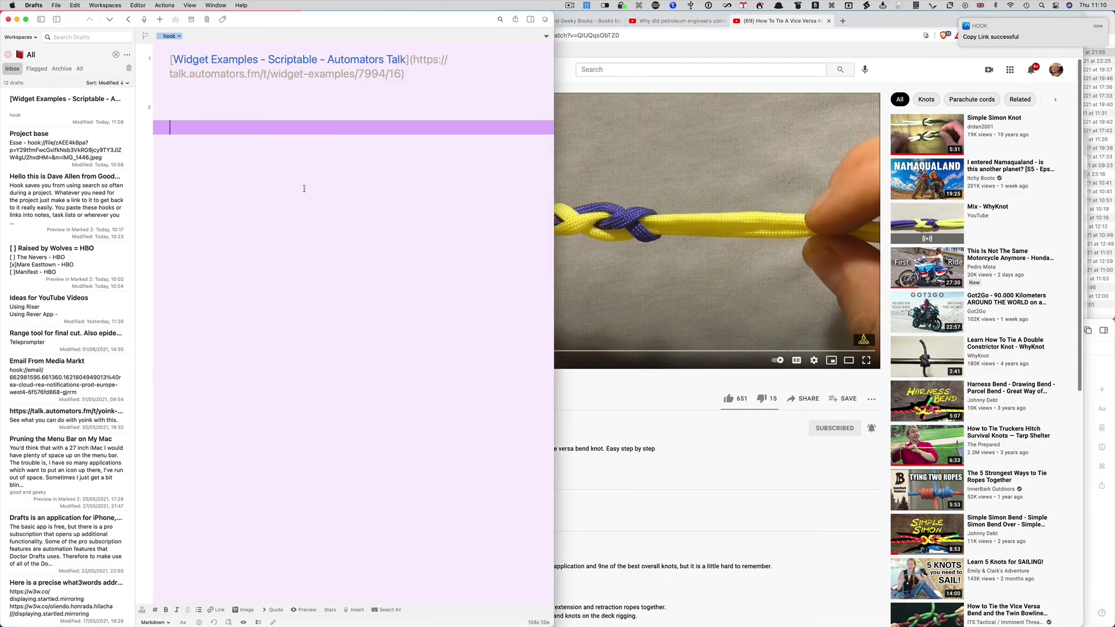
pyautogui.press('super+shift+space')
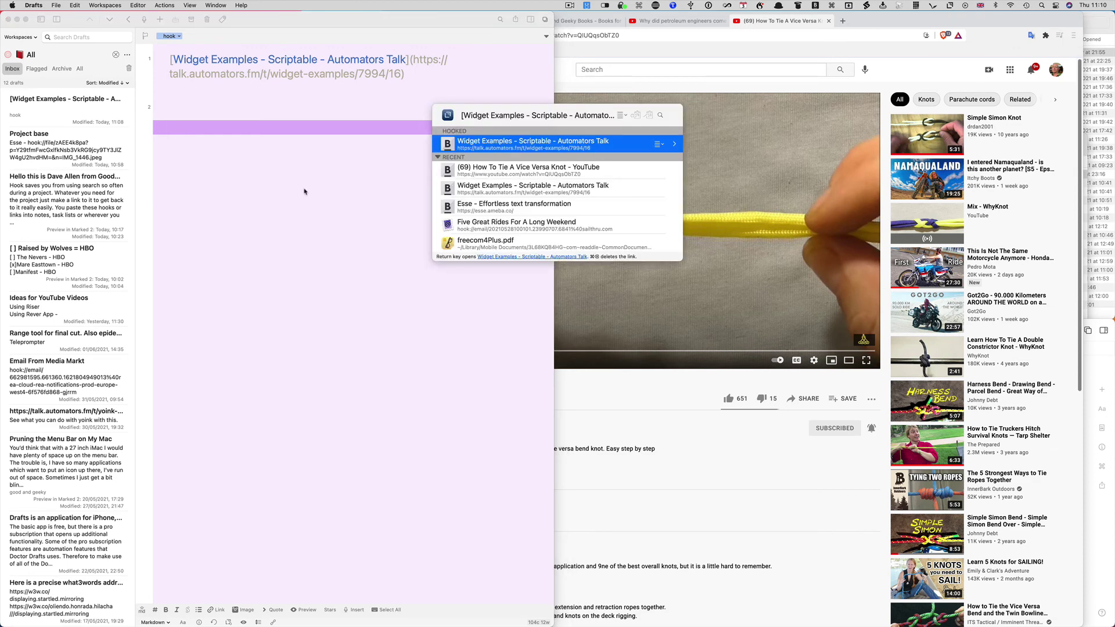
pyautogui.press('super')
pyautogui.press('Escape')
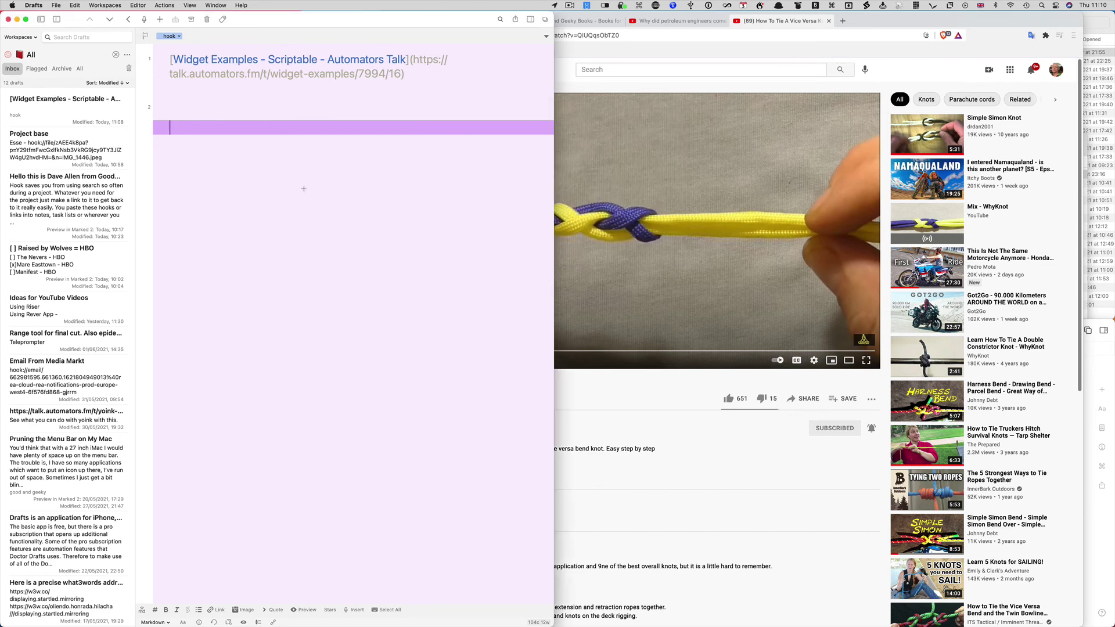
pyautogui.press('super+shift+space')
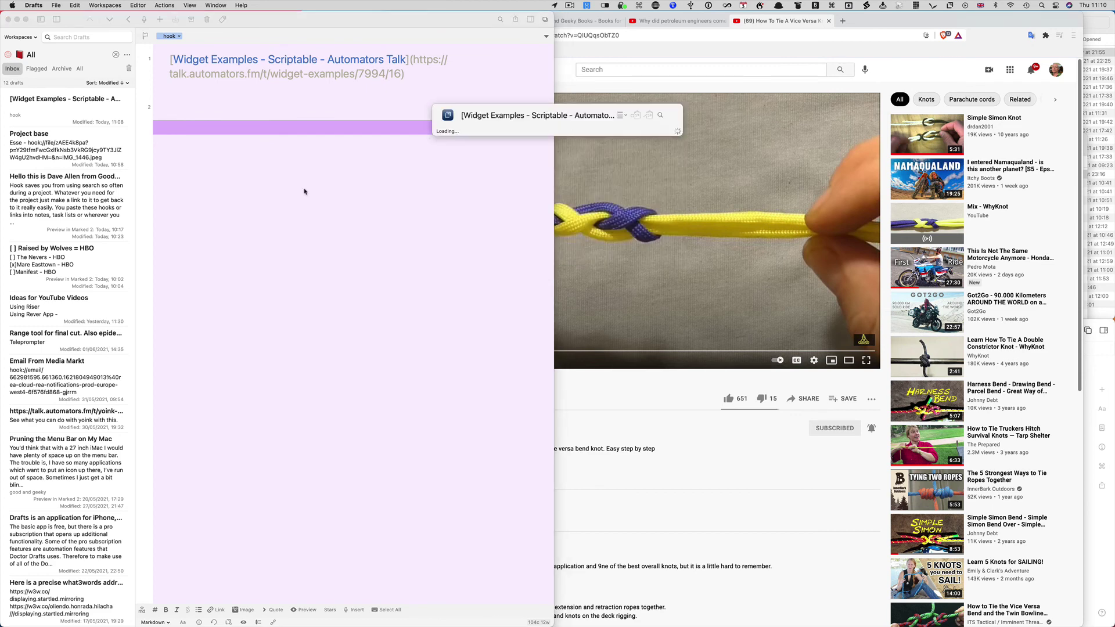